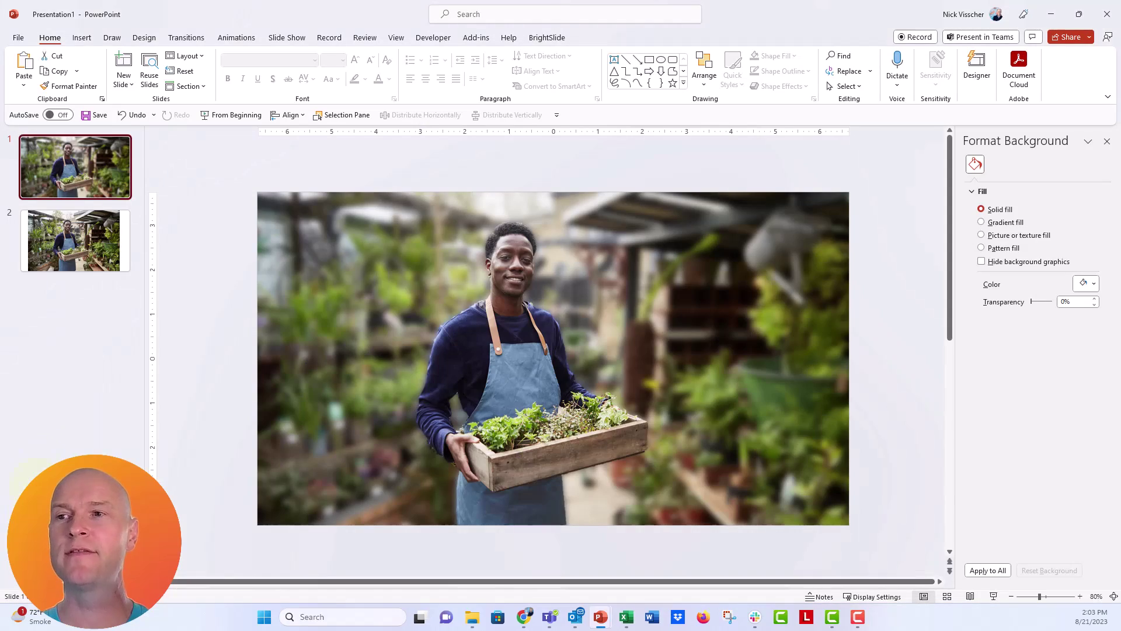
# Step: Select the nursery photo on slide 2, undoing an accidental nudge
pyautogui.click(67, 230)
pyautogui.click(351, 280)
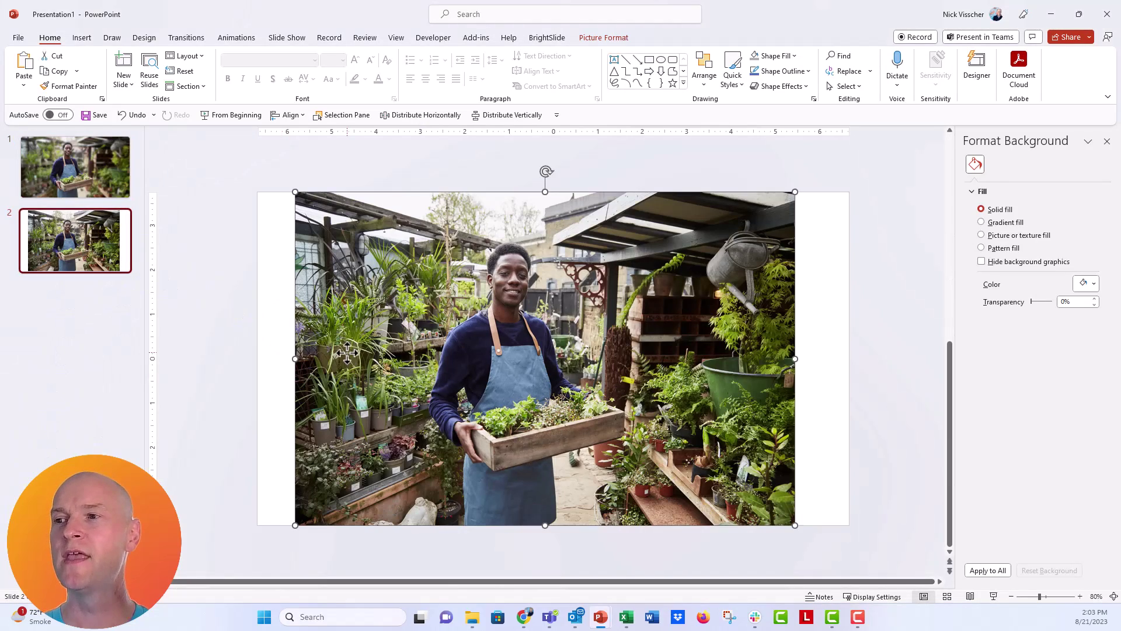
pyautogui.moveTo(363, 261)
pyautogui.mouseDown()
pyautogui.moveTo(400, 272)
pyautogui.moveTo(347, 274)
pyautogui.moveTo(360, 267)
pyautogui.mouseUp()
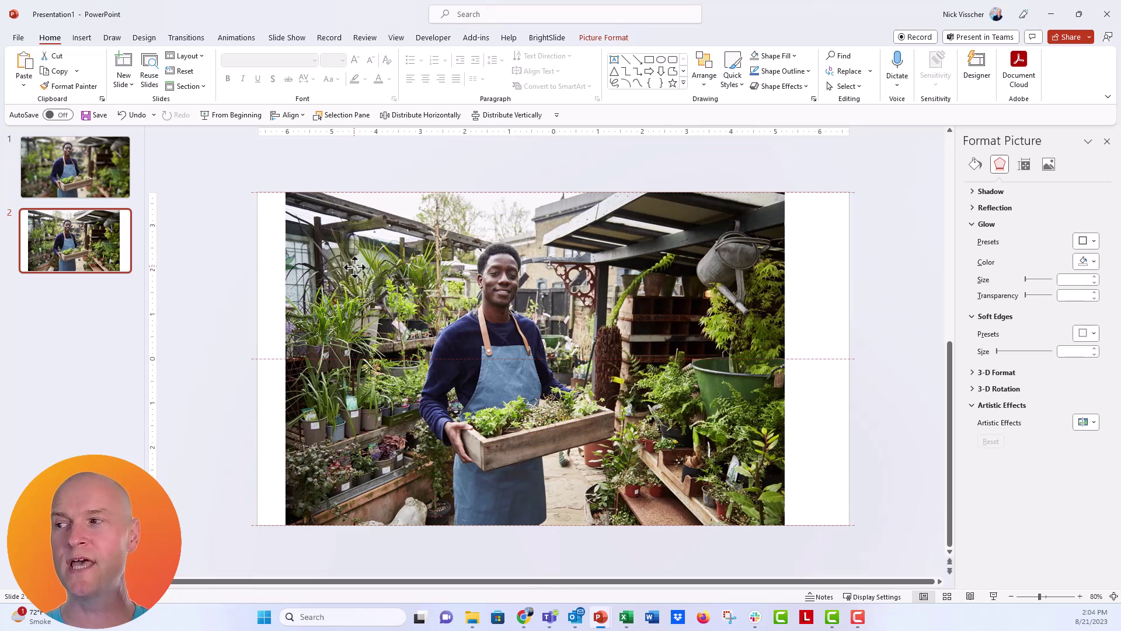
pyautogui.press('Escape')
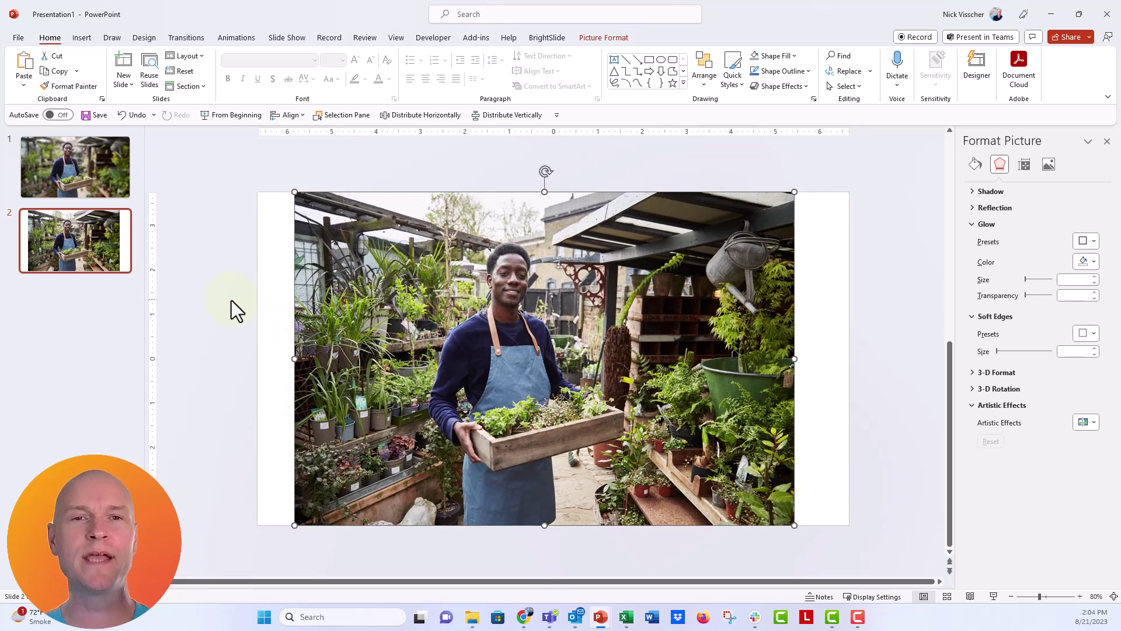
pyautogui.click(232, 300)
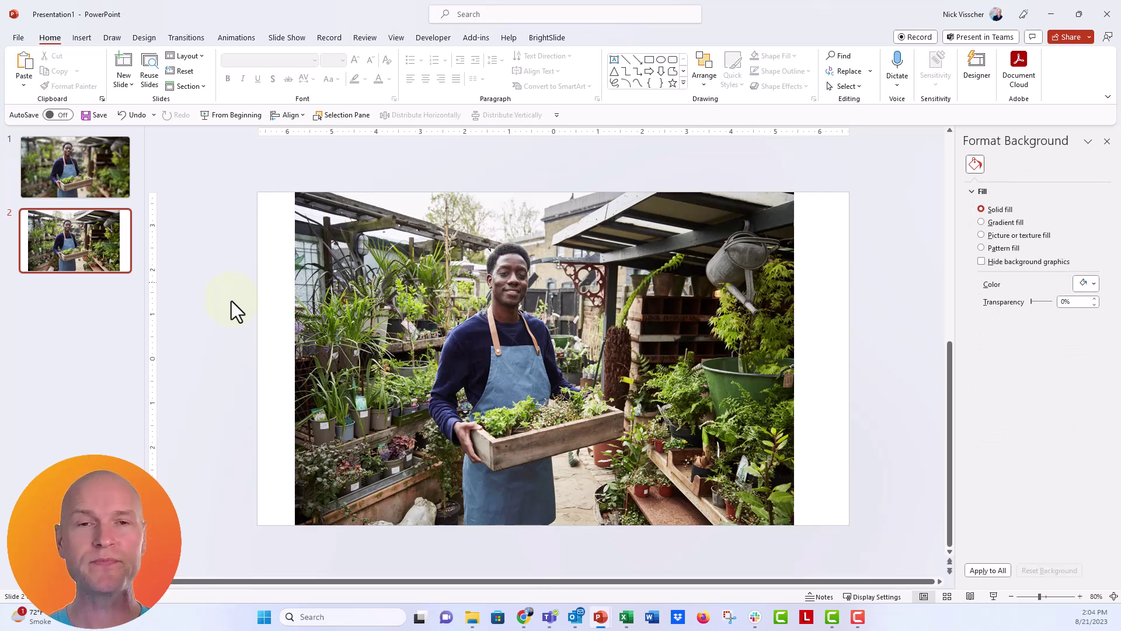
# Step: Resize the photo with BrightSlide Match to Slide and crop it to 13.33 × 7.5 inches
pyautogui.click(542, 42)
pyautogui.click(397, 240)
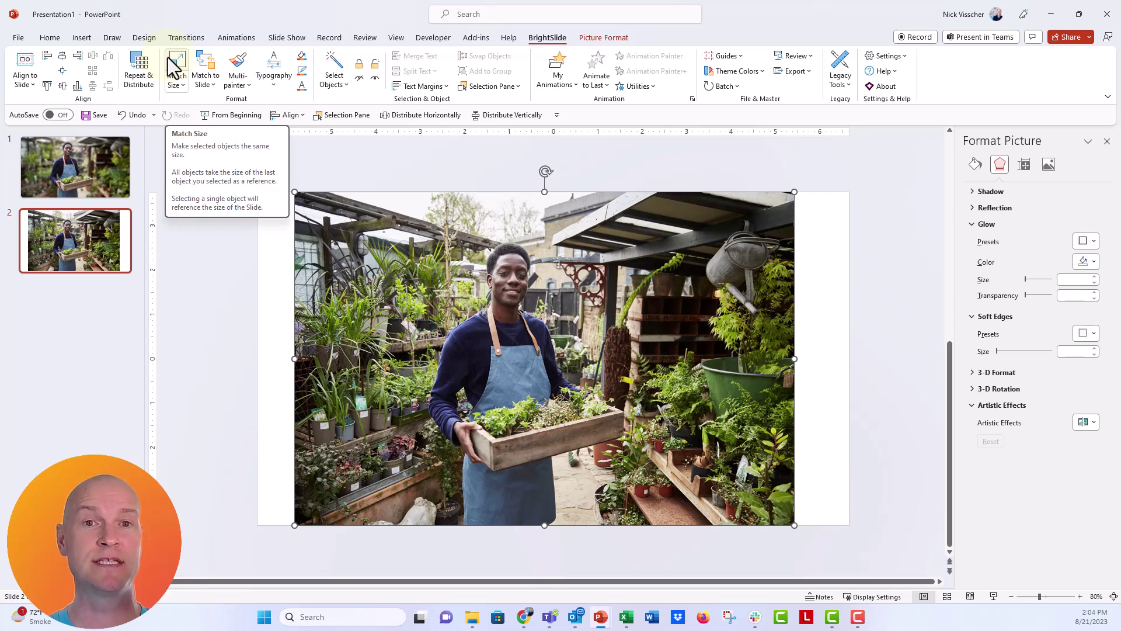
pyautogui.click(175, 67)
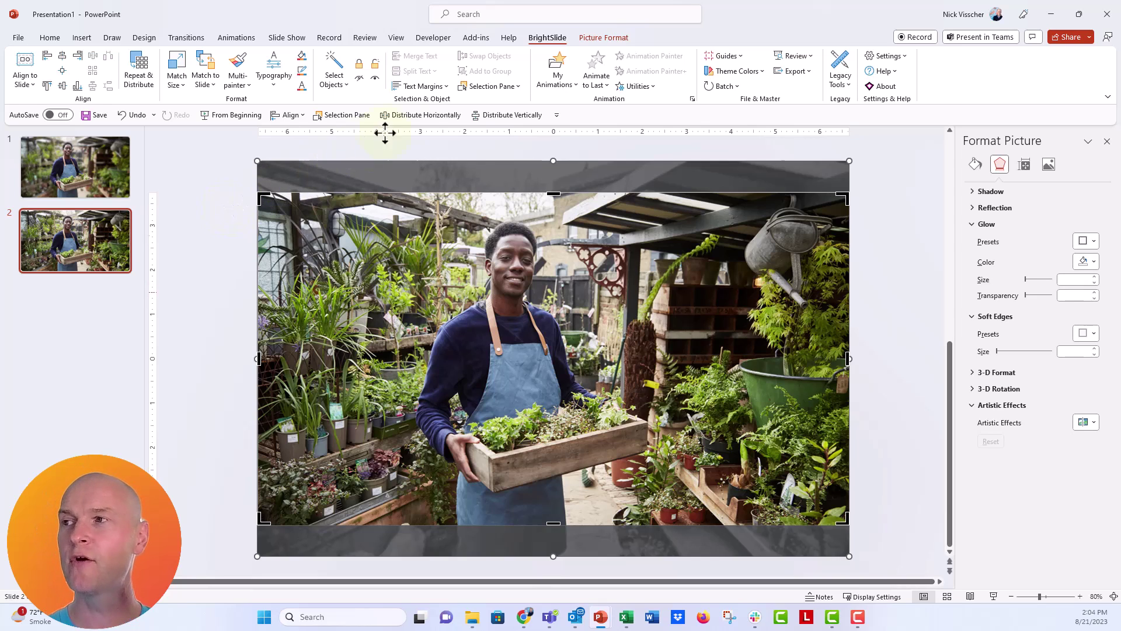
pyautogui.click(587, 39)
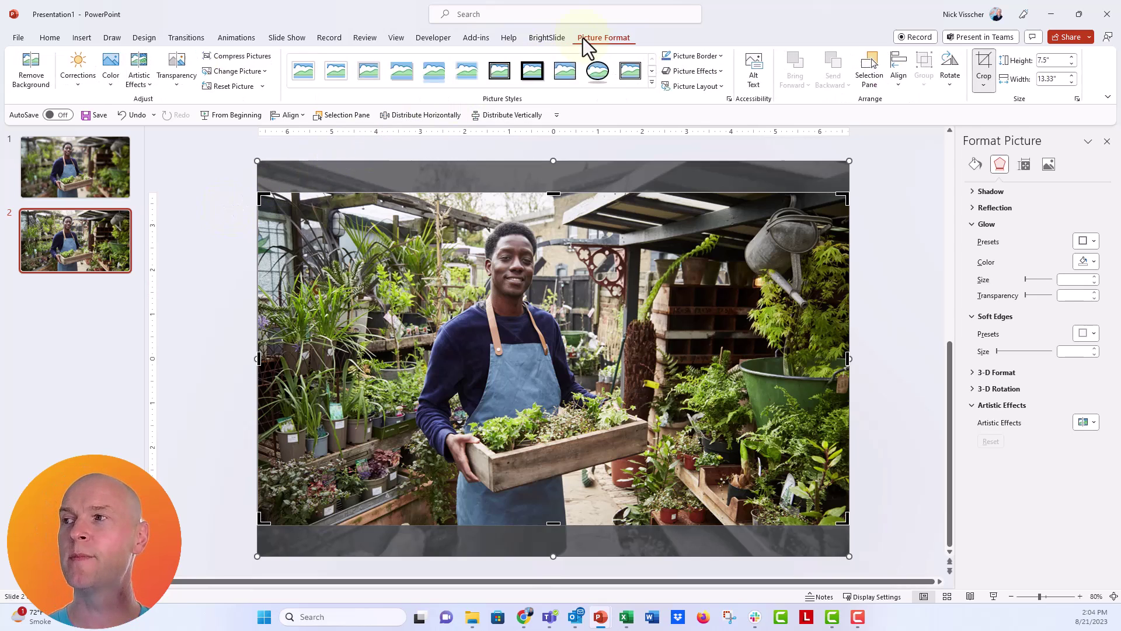
pyautogui.click(985, 67)
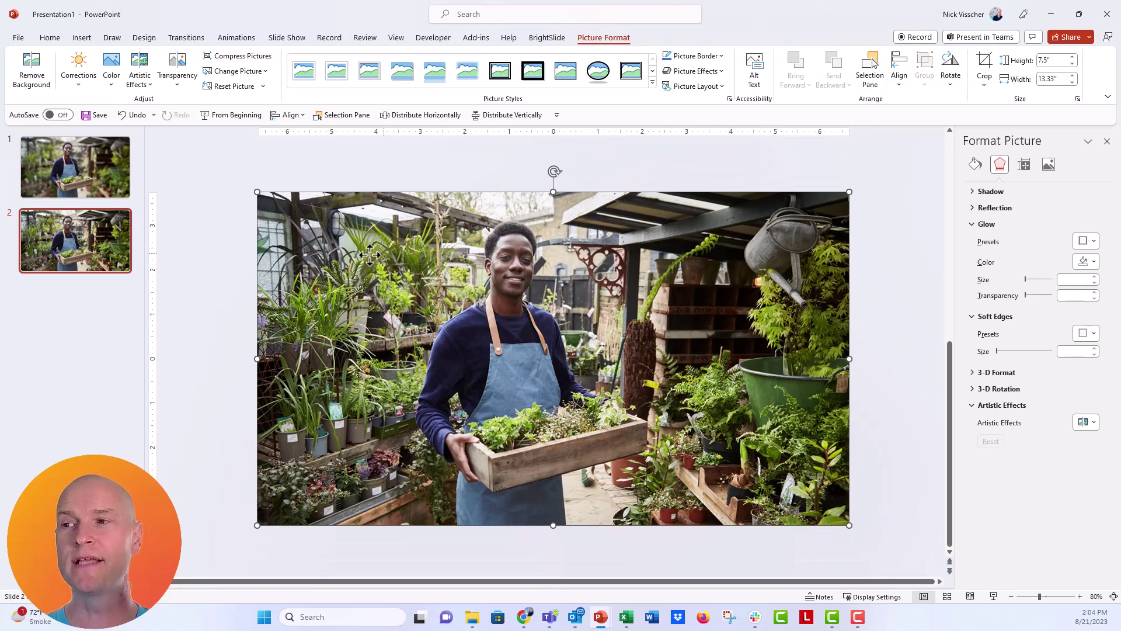
# Step: Duplicate the nursery photo with Ctrl+D and line the copy up exactly over the original
pyautogui.click(219, 275)
pyautogui.click(302, 265)
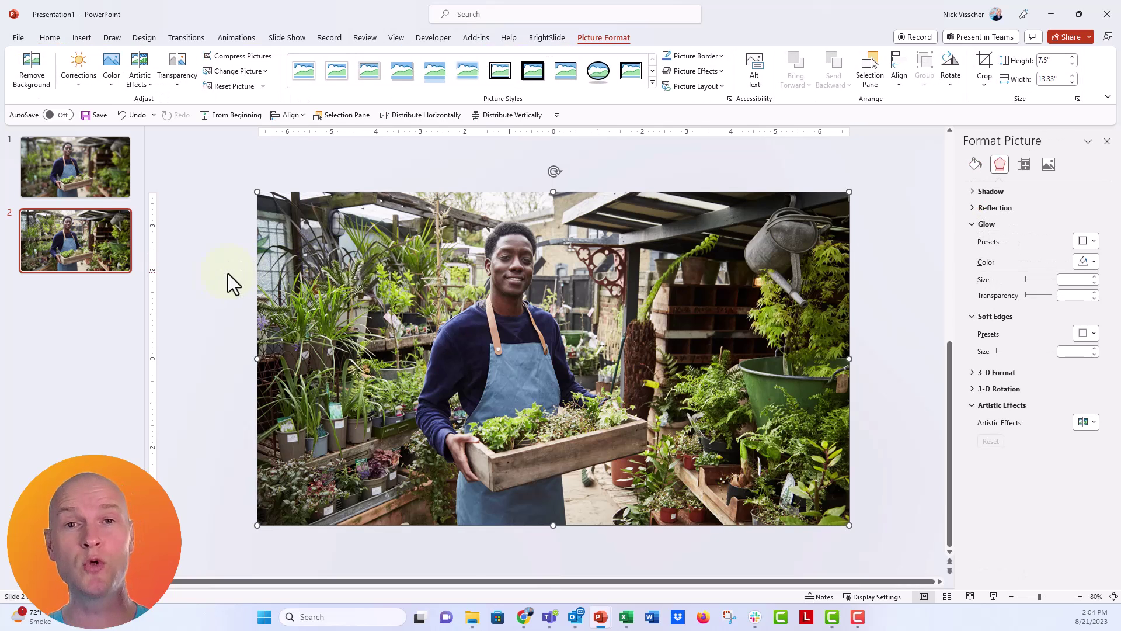
pyautogui.hotkey('ctrl', 'd')
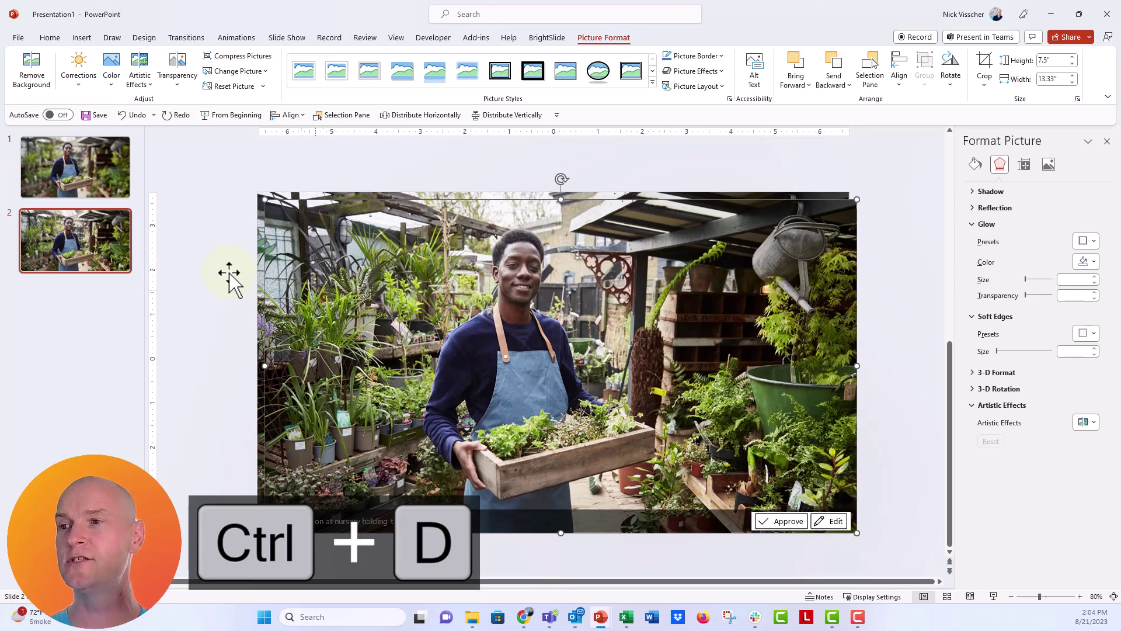
pyautogui.moveTo(351, 285); pyautogui.dragTo(338, 275)
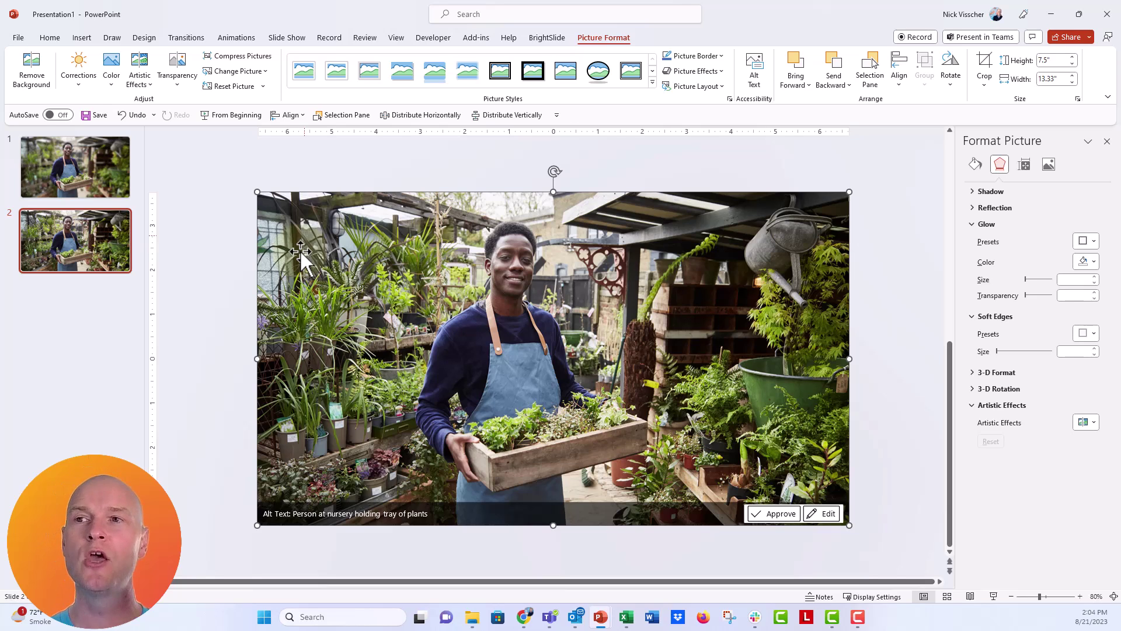
# Step: Mark the plants, sign and backdrop around the man's head, shoulder, hand and pot for removal
pyautogui.click(47, 88)
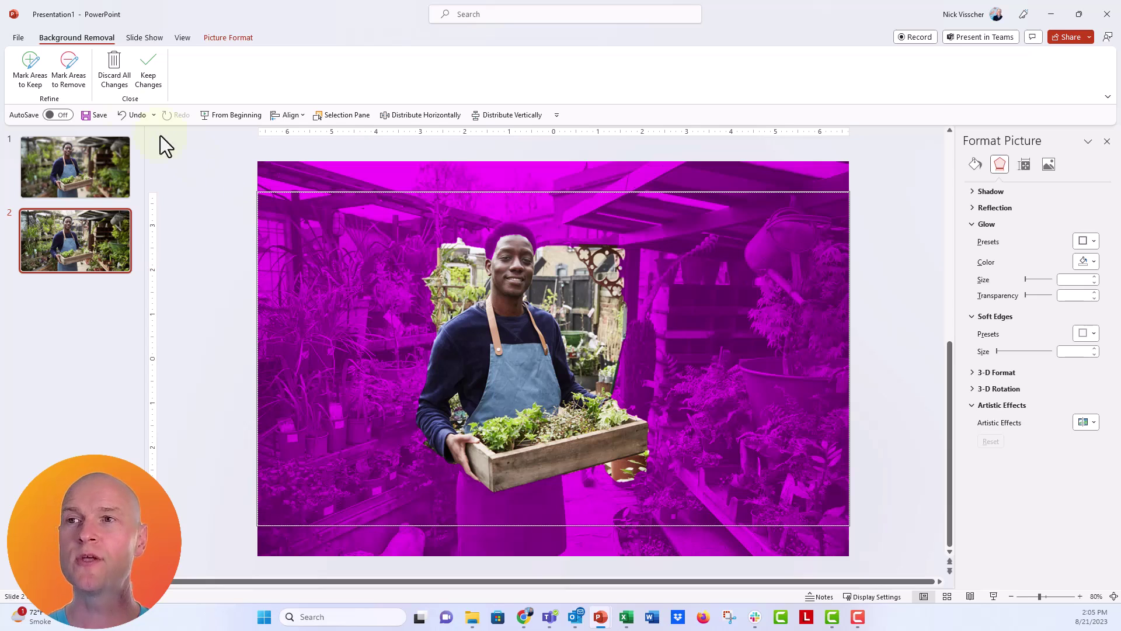
pyautogui.click(74, 82)
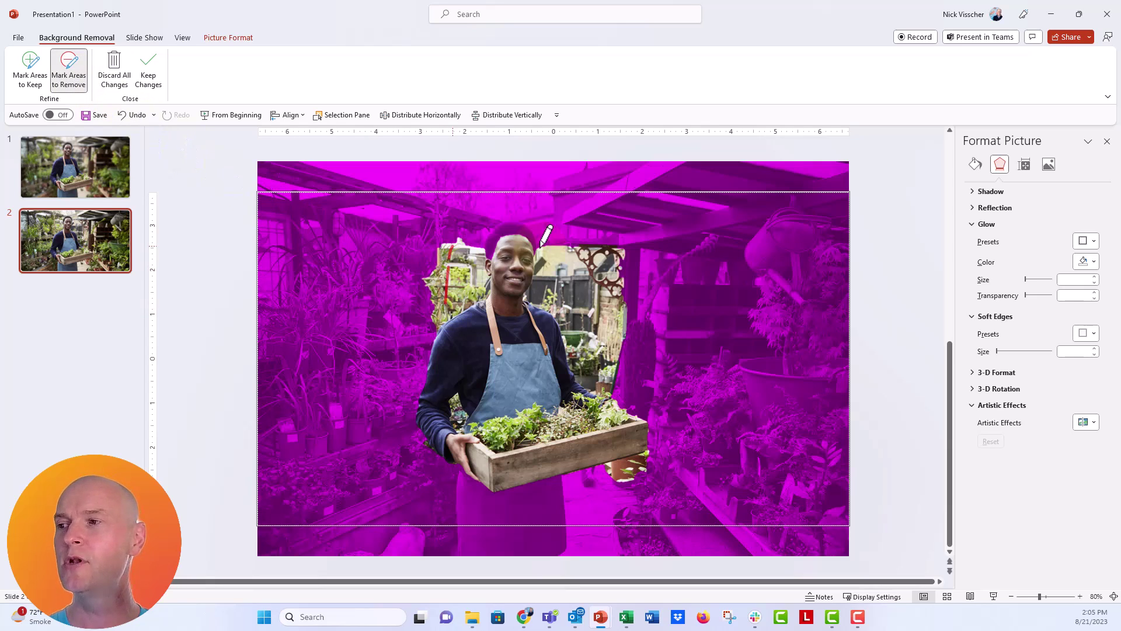
pyautogui.moveTo(453, 251); pyautogui.dragTo(470, 263)
pyautogui.moveTo(554, 248); pyautogui.dragTo(612, 371)
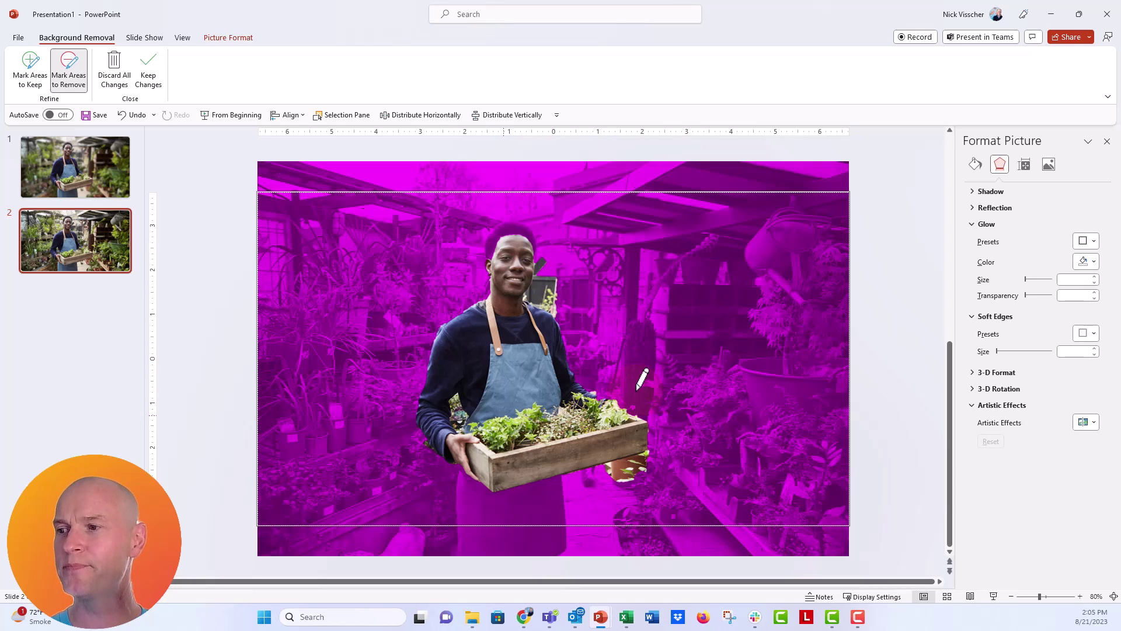
pyautogui.moveTo(457, 408); pyautogui.dragTo(456, 421)
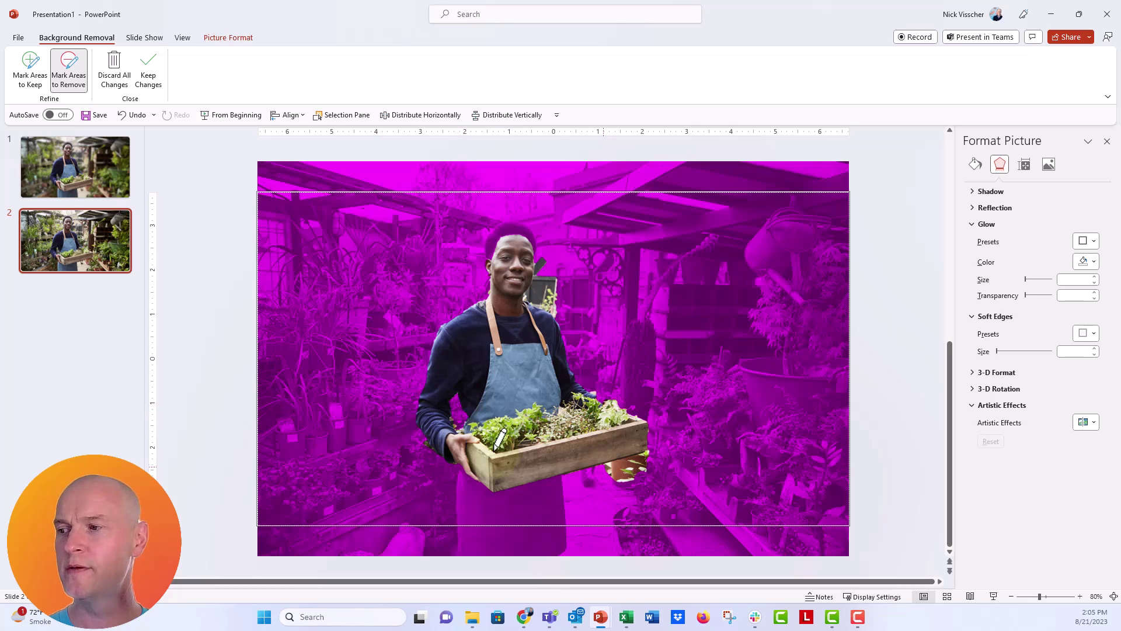
pyautogui.moveTo(607, 473); pyautogui.dragTo(671, 477)
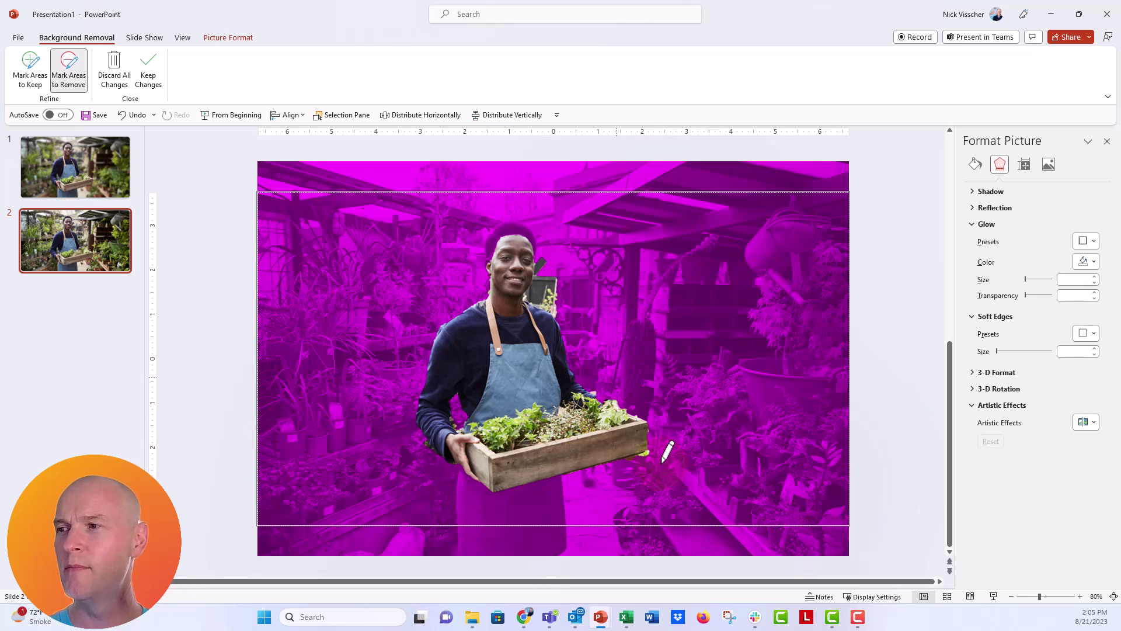
pyautogui.moveTo(545, 295); pyautogui.dragTo(548, 276)
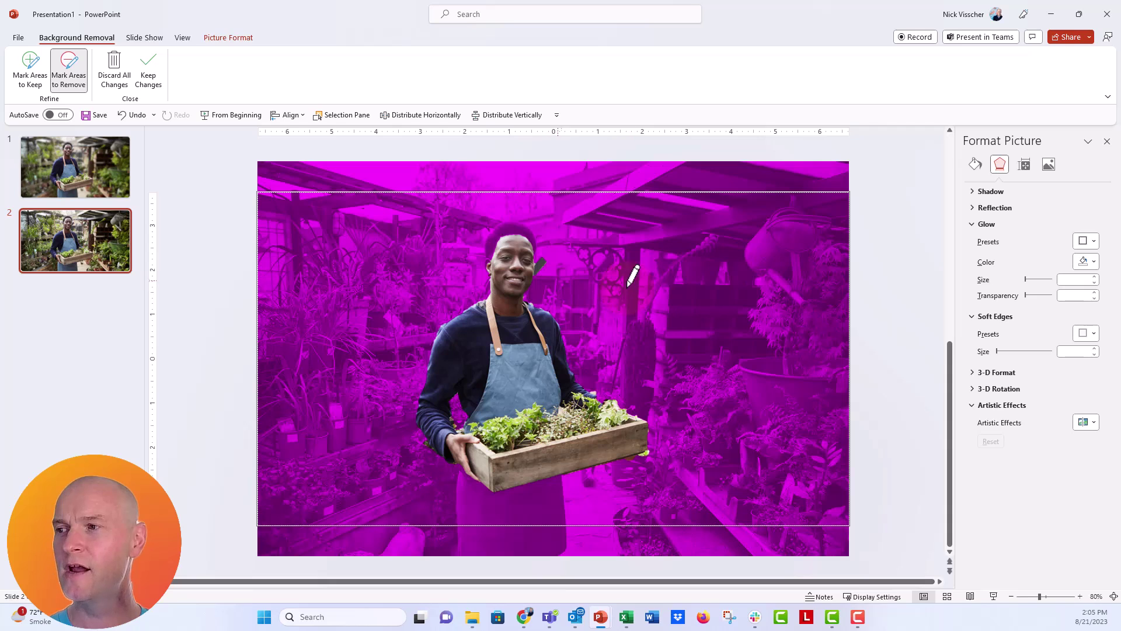
pyautogui.moveTo(540, 273); pyautogui.dragTo(538, 262)
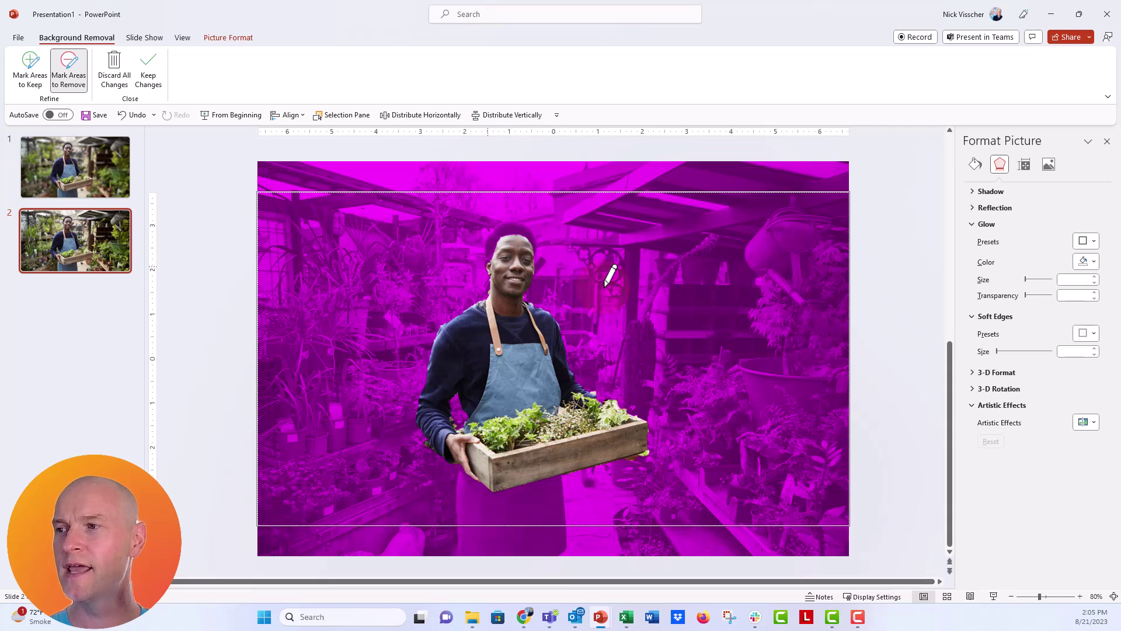
# Step: Mark the man's hair, face and the box seedlings as areas to keep
pyautogui.click(30, 69)
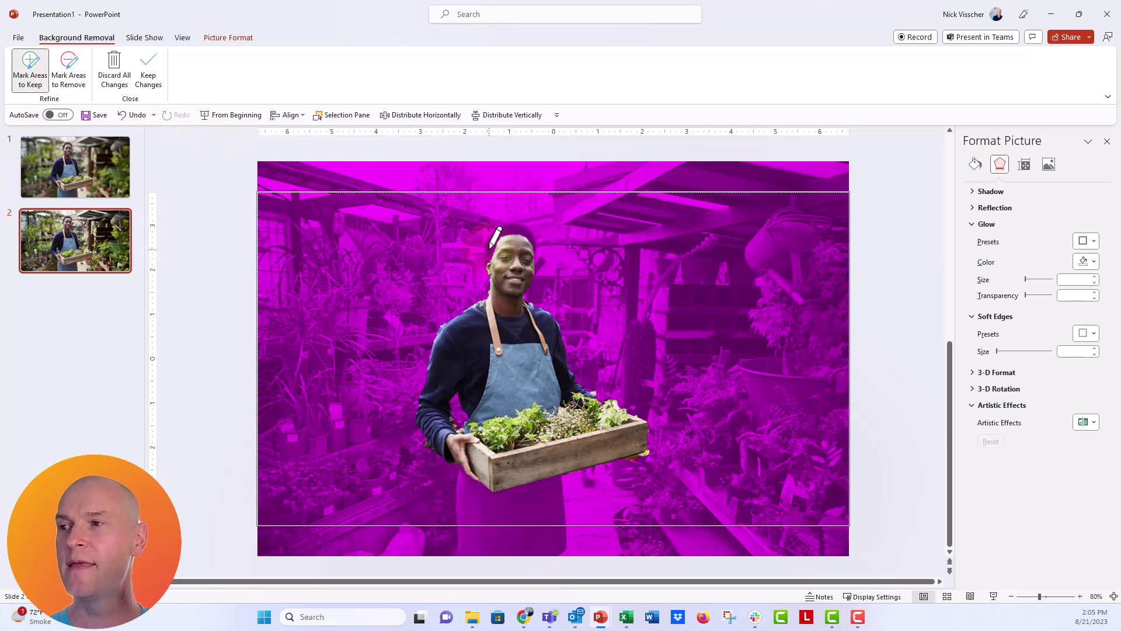
pyautogui.moveTo(490, 245); pyautogui.dragTo(527, 232)
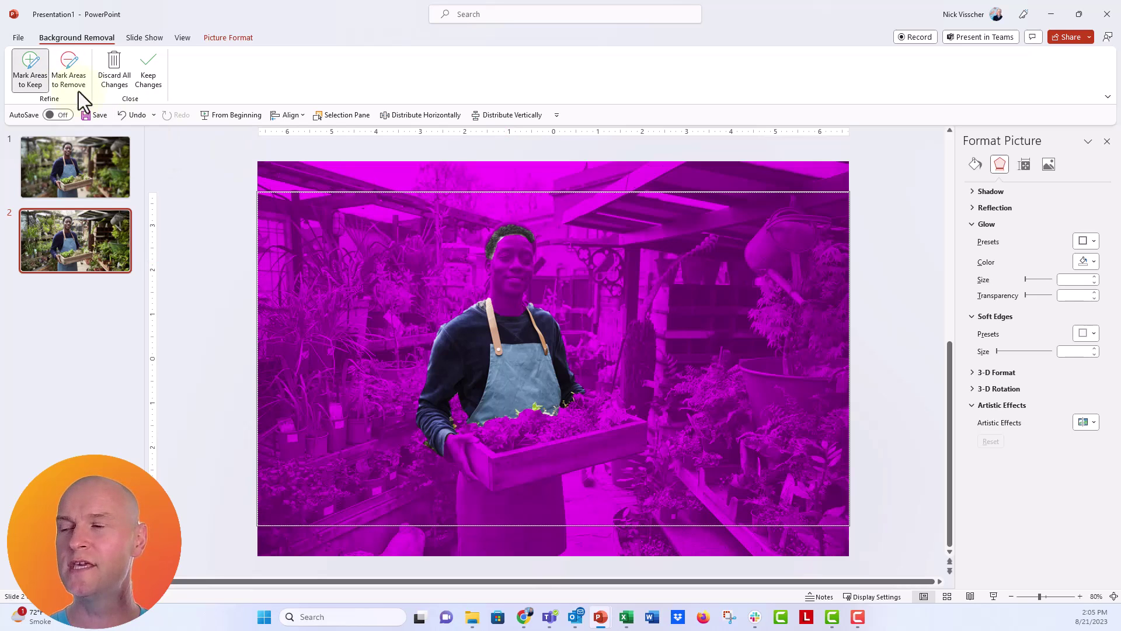
pyautogui.moveTo(510, 247); pyautogui.dragTo(512, 292)
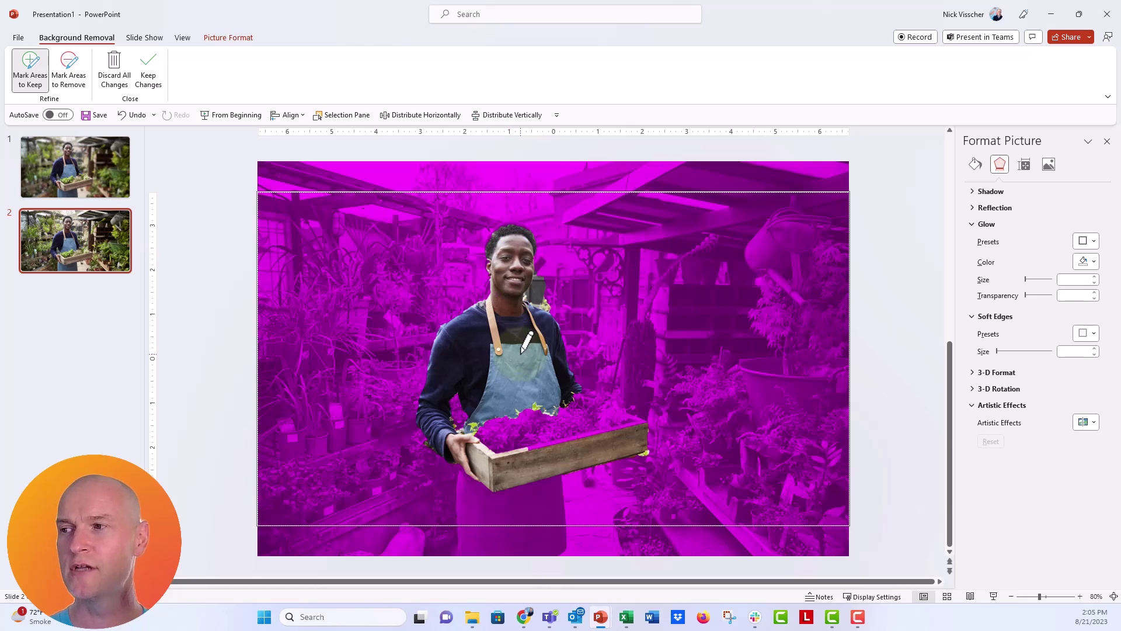
pyautogui.moveTo(505, 433); pyautogui.dragTo(548, 426)
pyautogui.moveTo(564, 424); pyautogui.dragTo(590, 416)
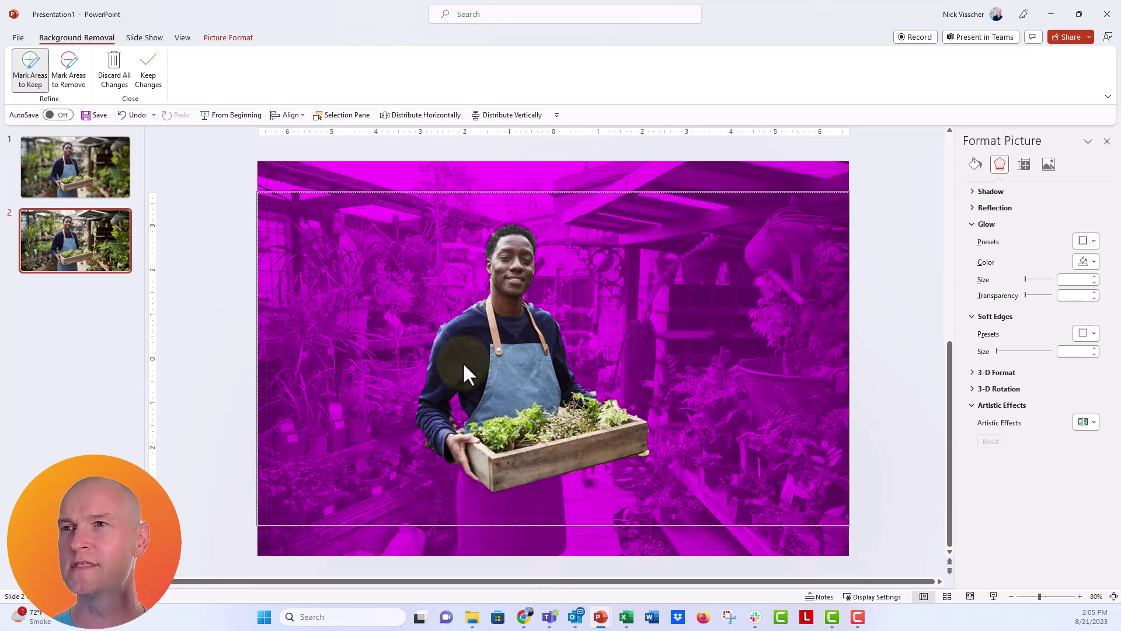
pyautogui.click(70, 73)
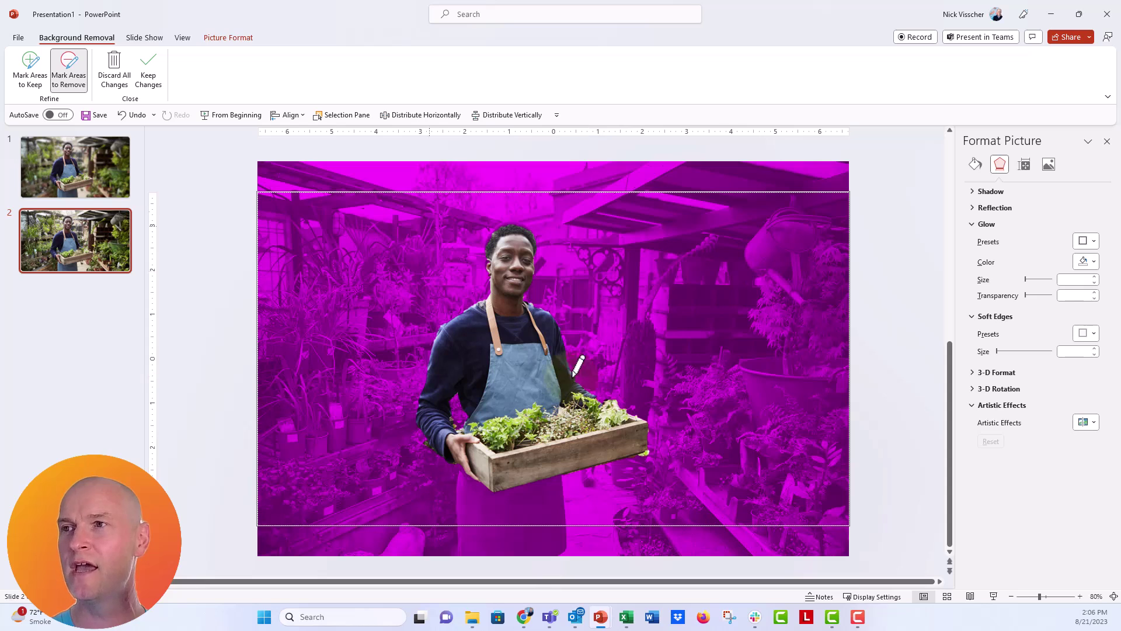
# Step: Apply the background removal, test-move the cutout, undo the move, and reopen Remove Background
pyautogui.click(154, 84)
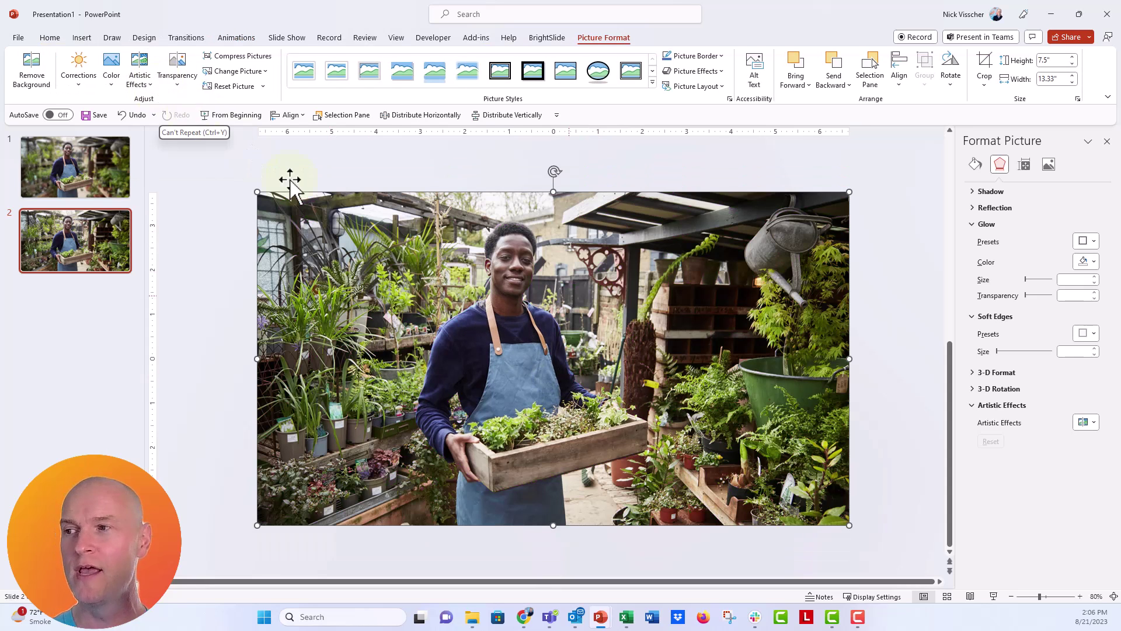
pyautogui.moveTo(496, 338)
pyautogui.mouseDown()
pyautogui.moveTo(461, 402)
pyautogui.moveTo(525, 345)
pyautogui.moveTo(397, 344)
pyautogui.mouseUp()
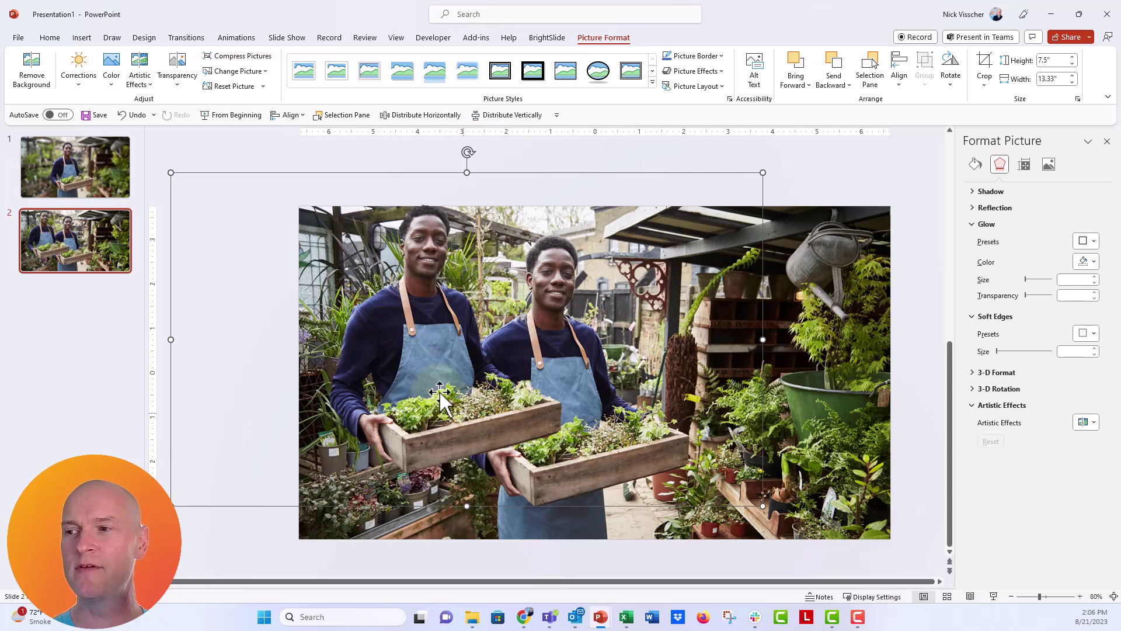
pyautogui.click(125, 119)
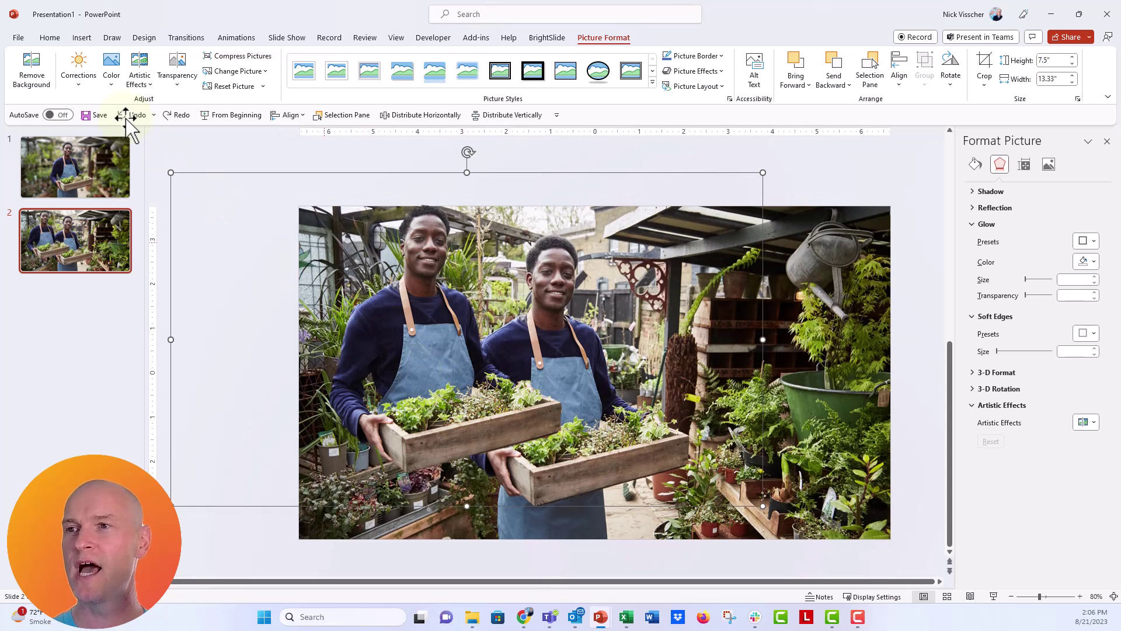
pyautogui.click(125, 118)
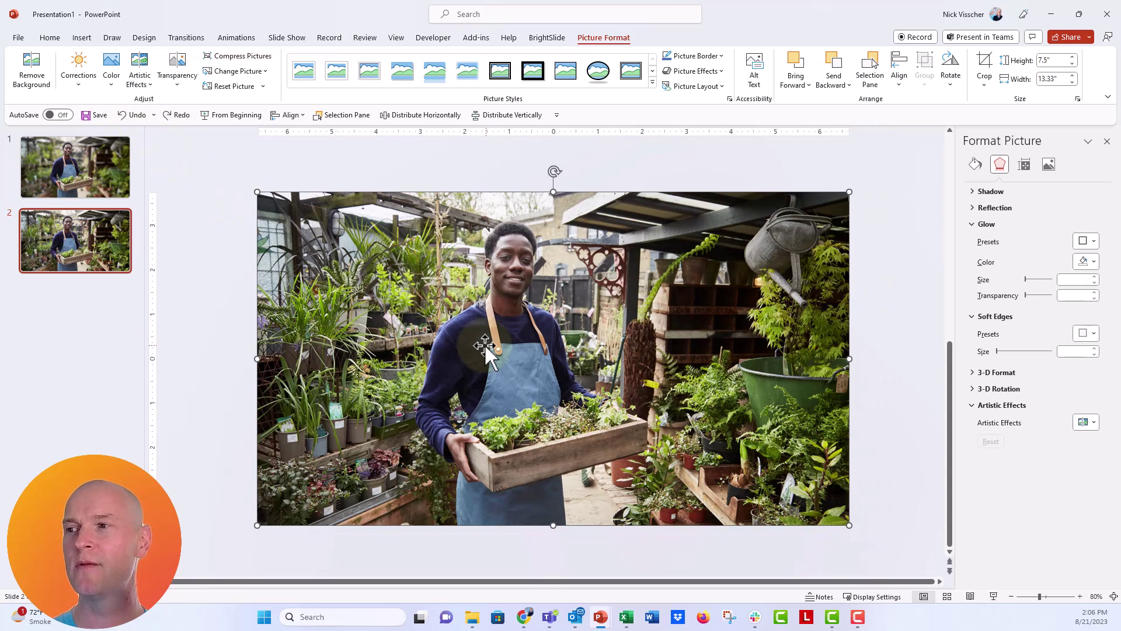
pyautogui.click(601, 38)
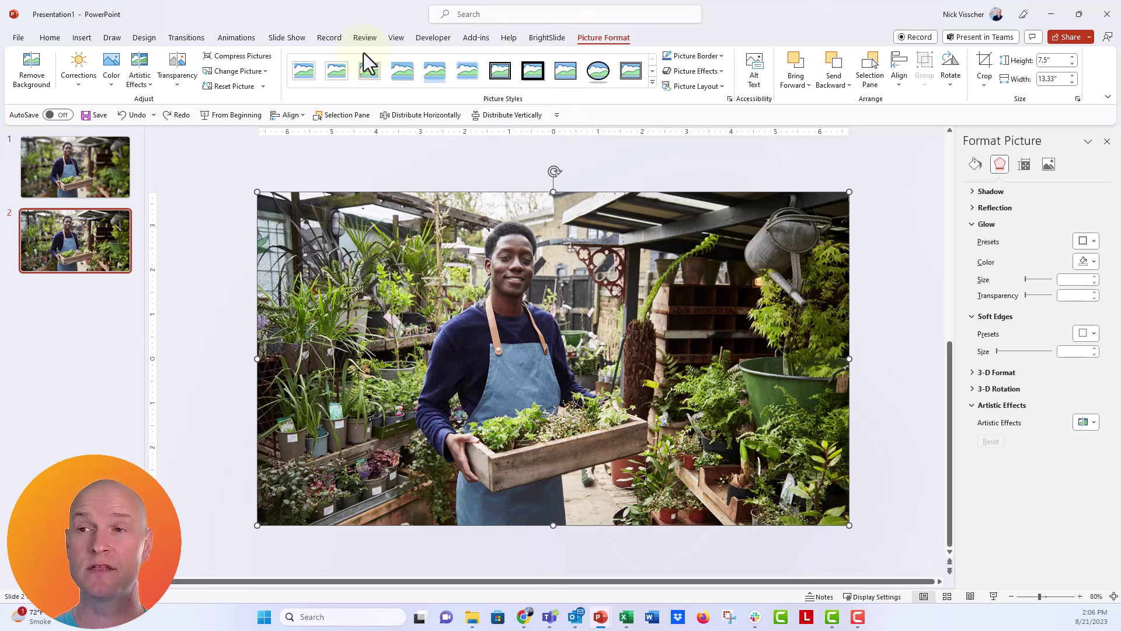
pyautogui.click(24, 72)
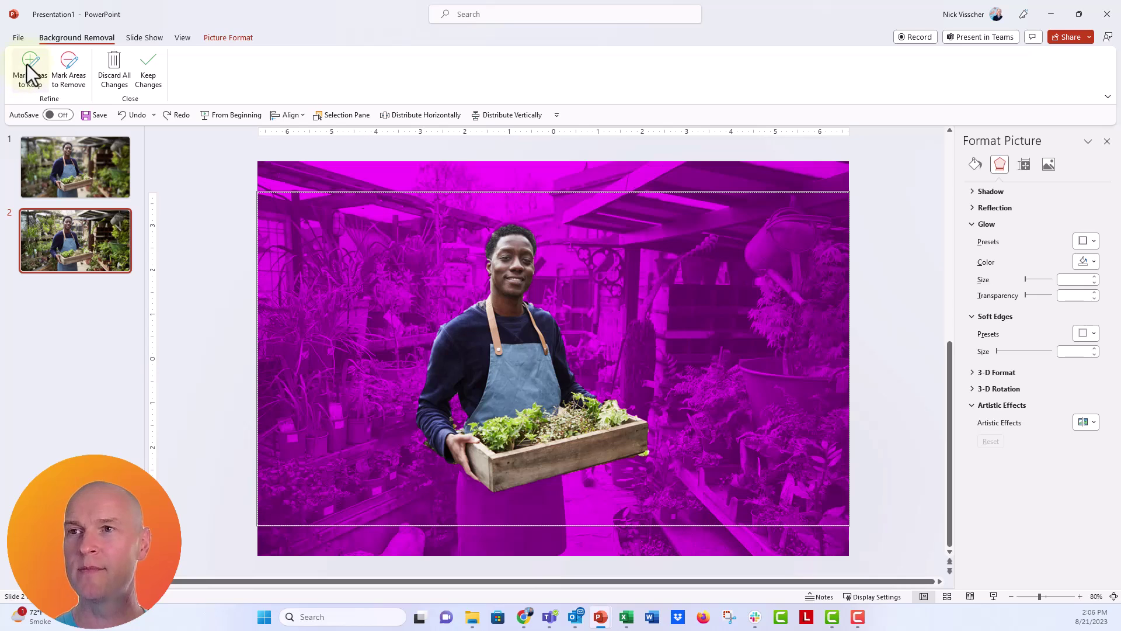
# Step: Mark the apron bottom, the box's front edge and right corner, and the box-top plants to keep
pyautogui.click(27, 66)
pyautogui.moveTo(474, 512); pyautogui.dragTo(543, 495)
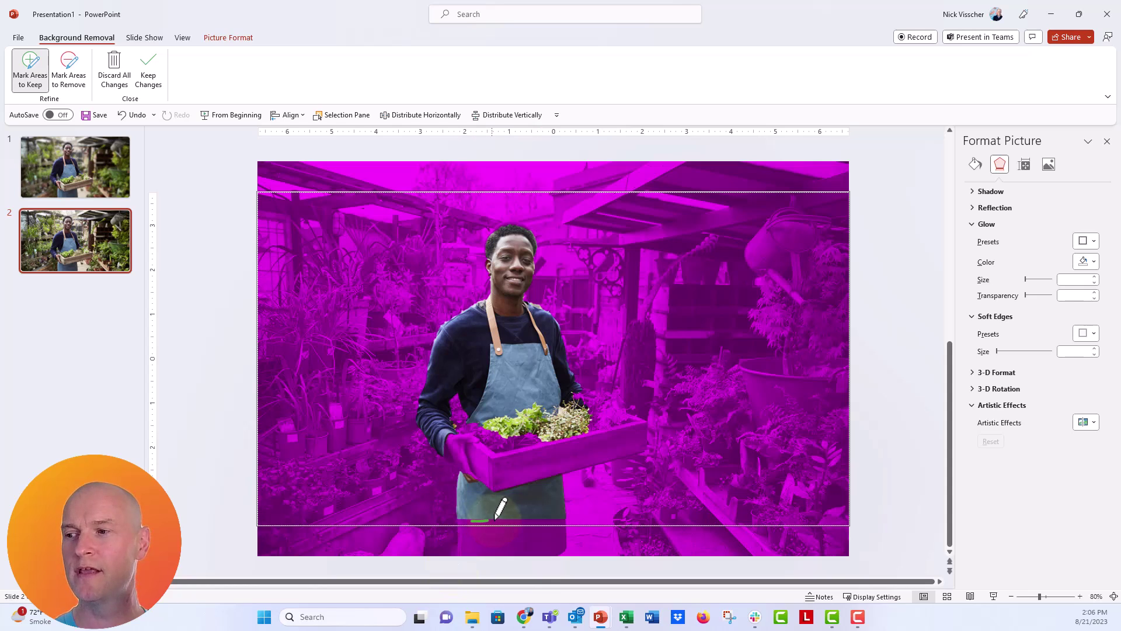
pyautogui.moveTo(472, 520); pyautogui.dragTo(544, 520)
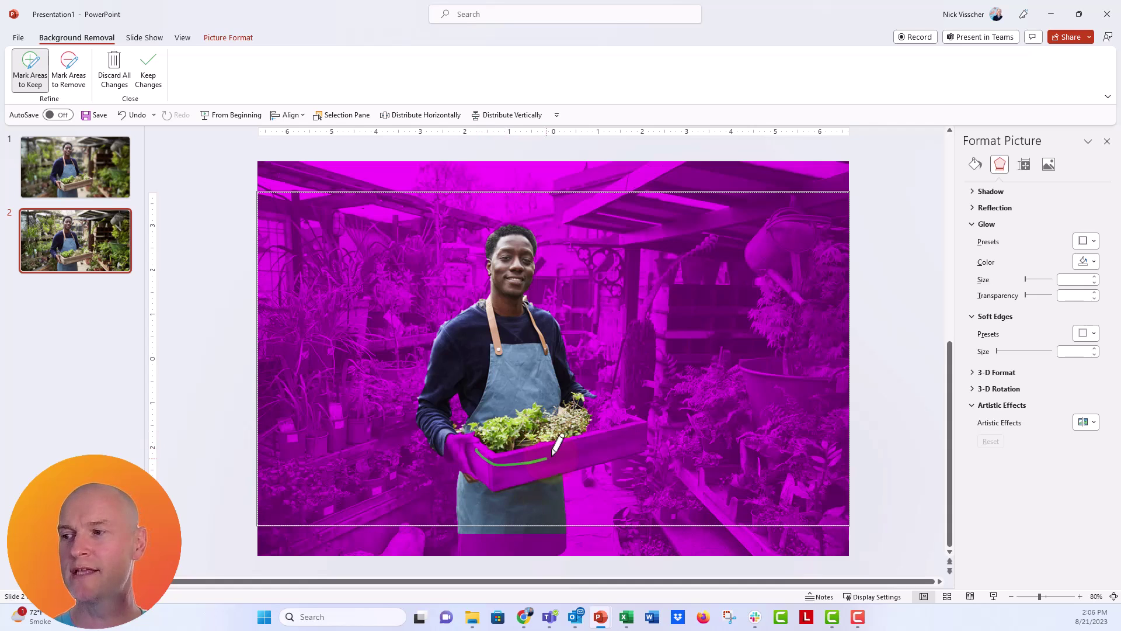
pyautogui.moveTo(552, 456); pyautogui.dragTo(604, 420)
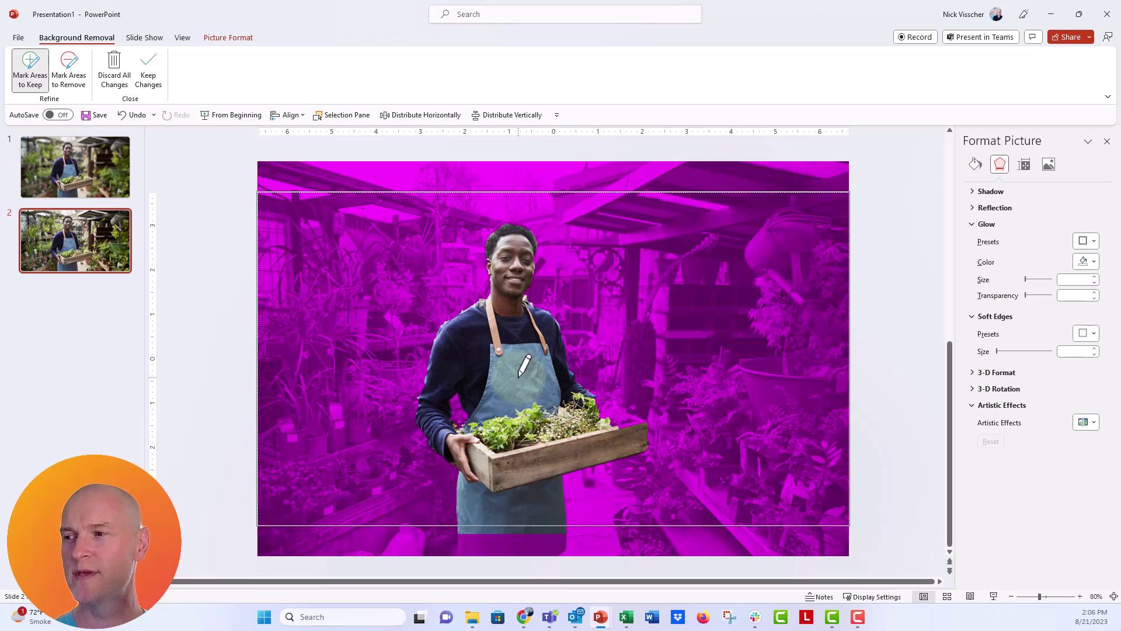
pyautogui.moveTo(623, 419); pyautogui.dragTo(607, 404)
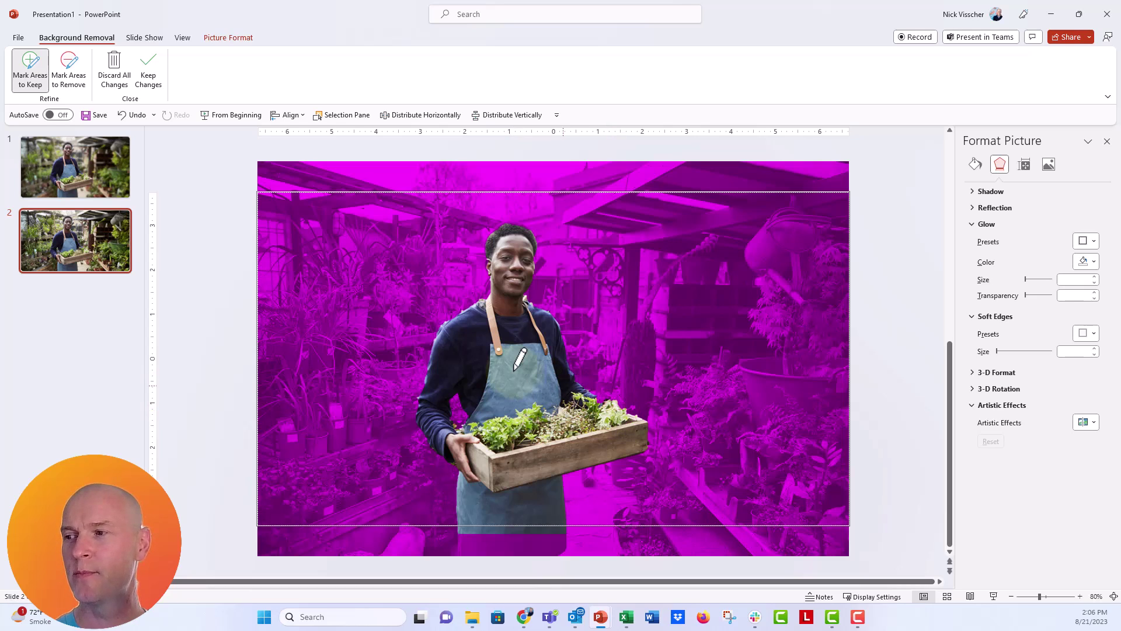
pyautogui.moveTo(575, 399); pyautogui.dragTo(618, 396)
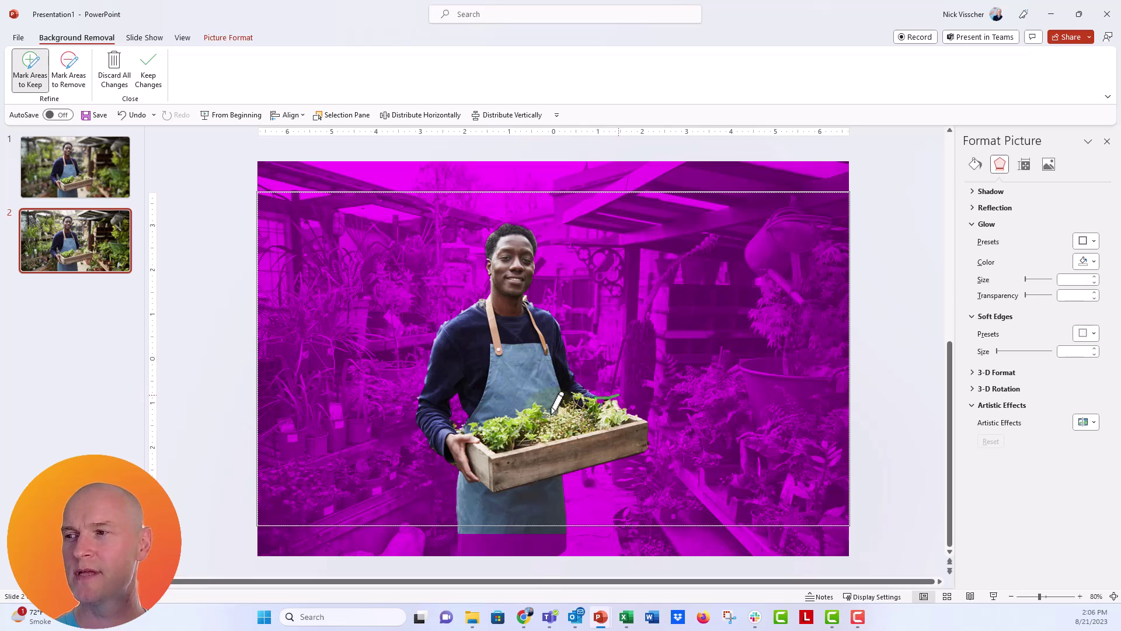
pyautogui.click(70, 72)
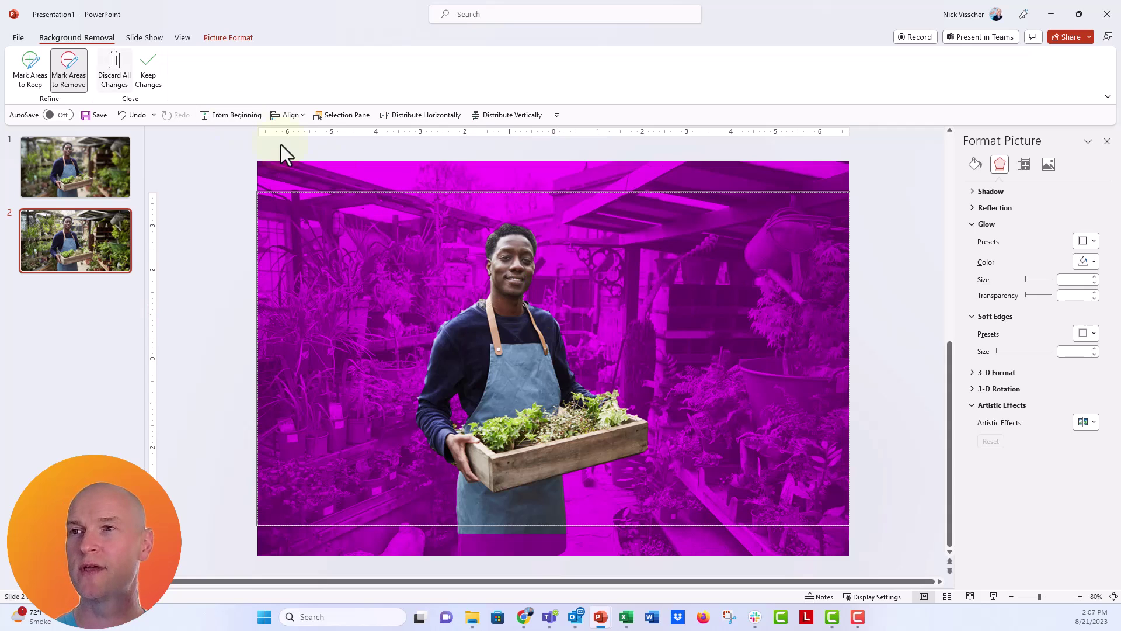
# Step: Keep the refined removal, drag the cutout off the slide to the left, and select the background photo
pyautogui.click(140, 65)
pyautogui.moveTo(498, 355); pyautogui.dragTo(226, 380)
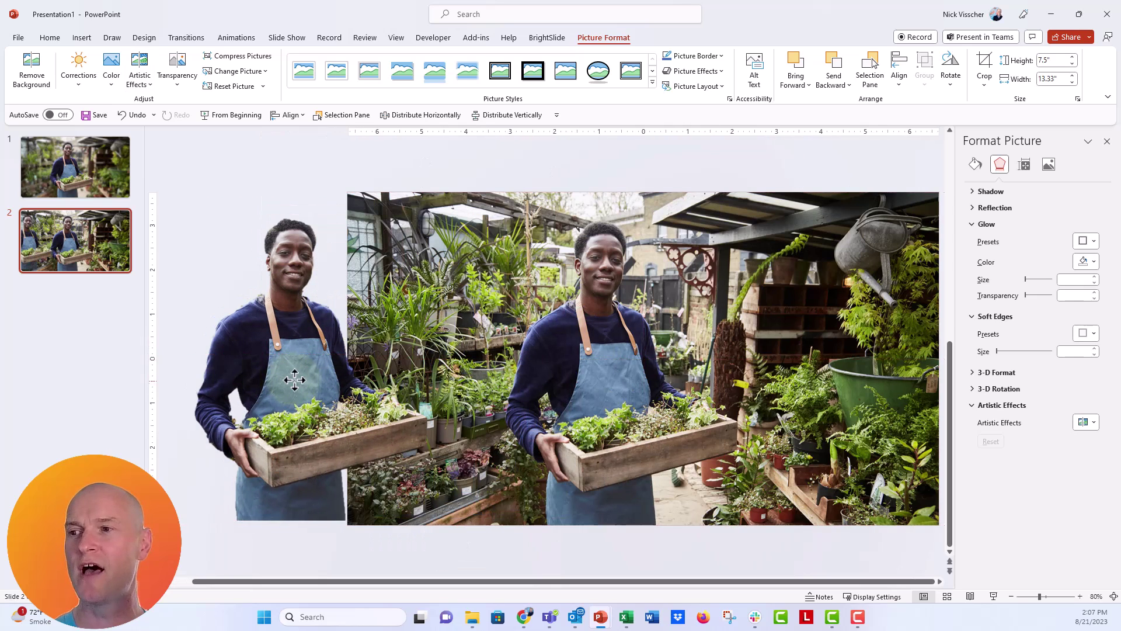
pyautogui.click(665, 351)
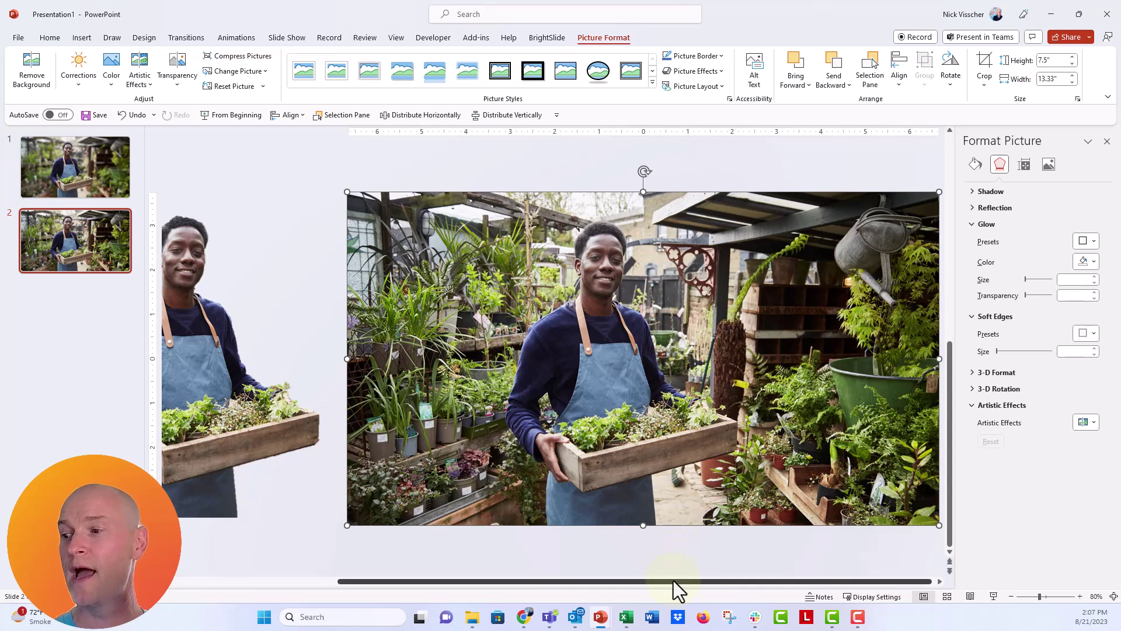
pyautogui.moveTo(674, 582); pyautogui.dragTo(741, 581)
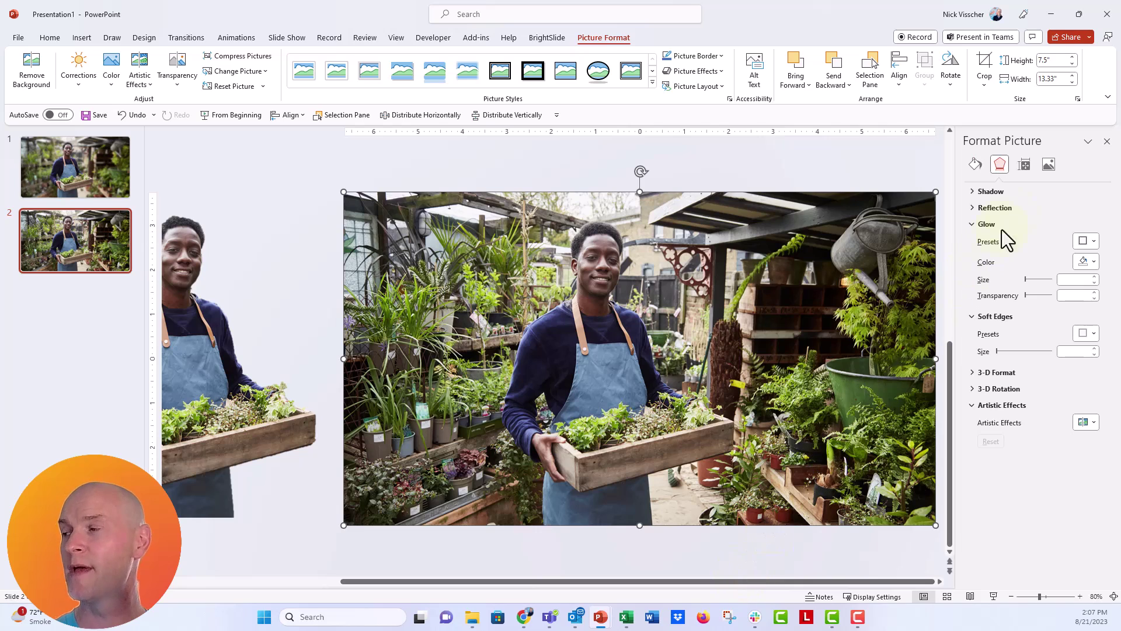
# Step: Set the background photo's sharpness to −75% under Picture Corrections in Format Picture
pyautogui.click(1048, 164)
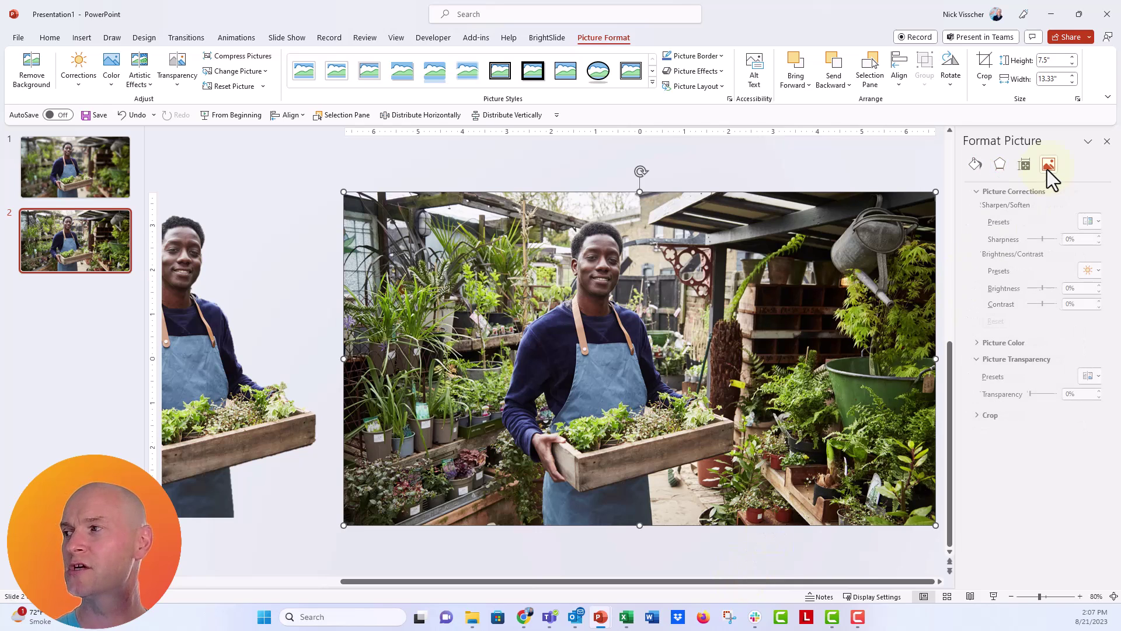
pyautogui.click(972, 192)
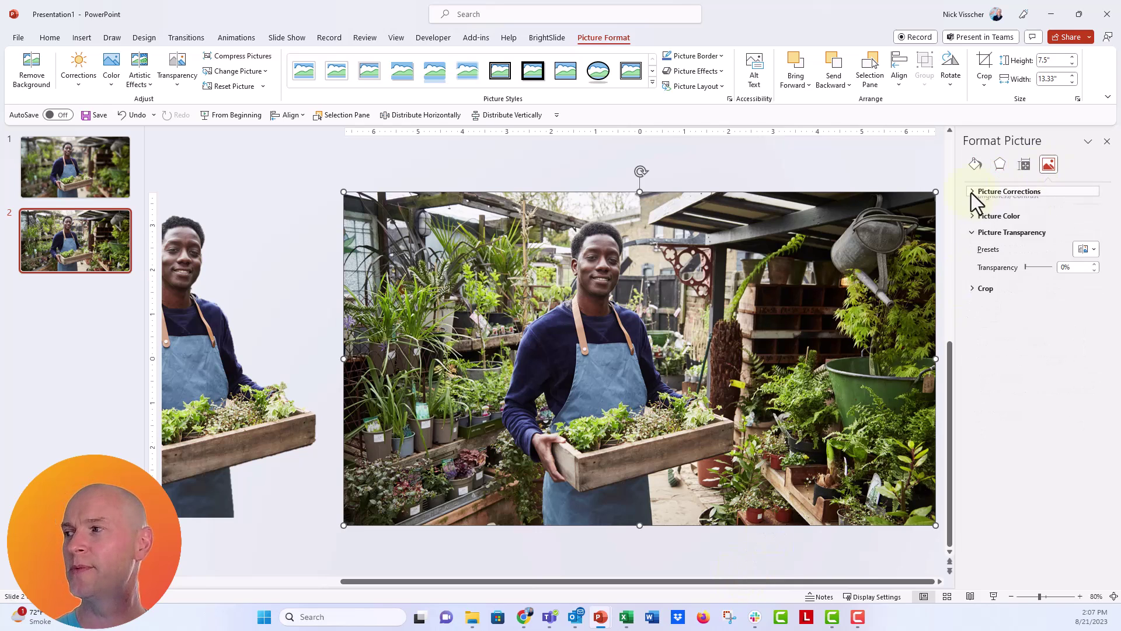
pyautogui.click(972, 193)
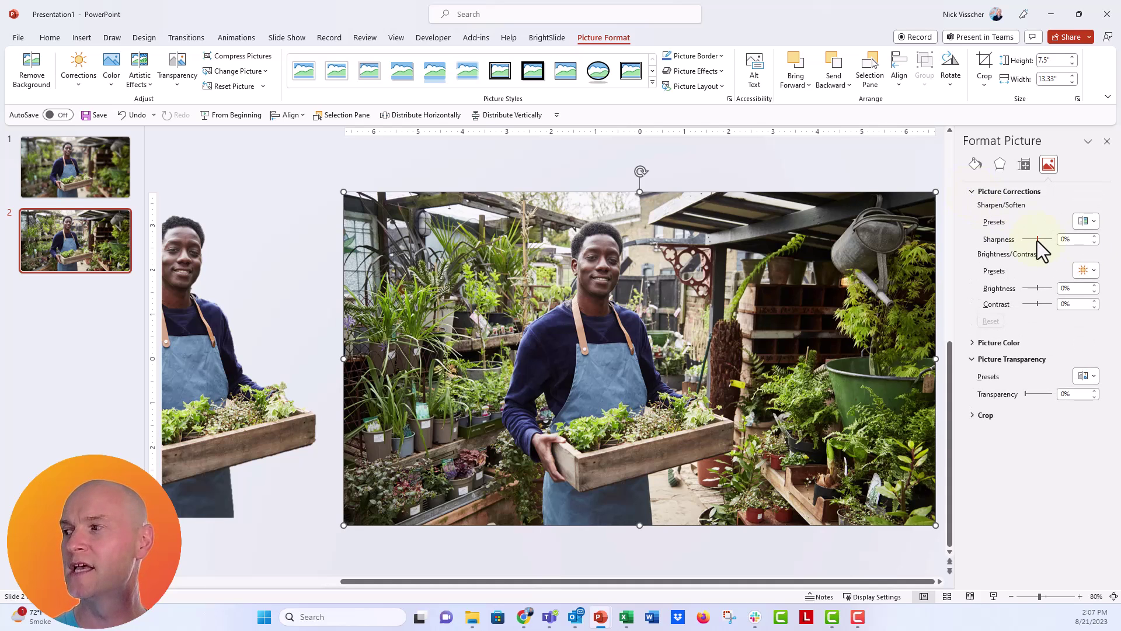
pyautogui.click(1094, 242)
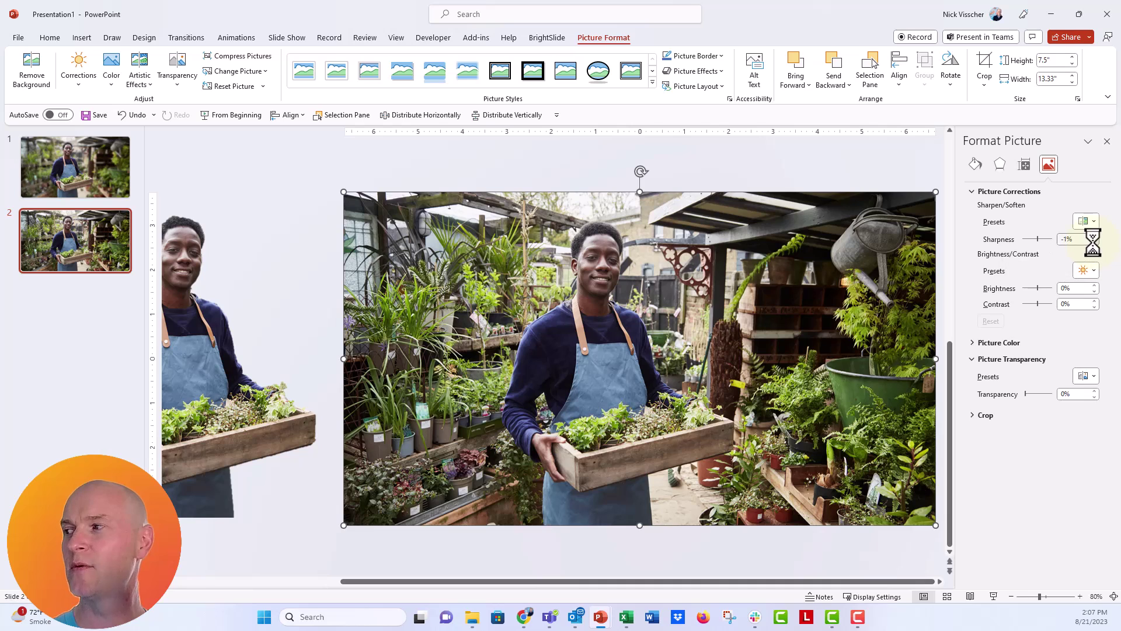
pyautogui.click(1094, 241)
pyautogui.click(1094, 242)
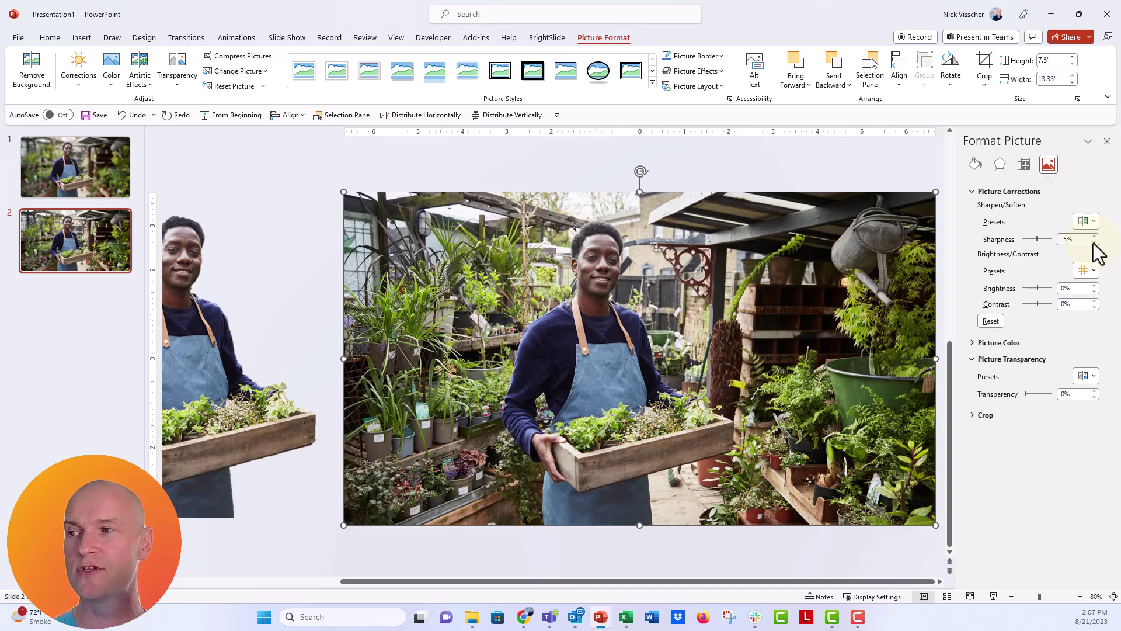
pyautogui.click(1094, 241)
pyautogui.click(1093, 242)
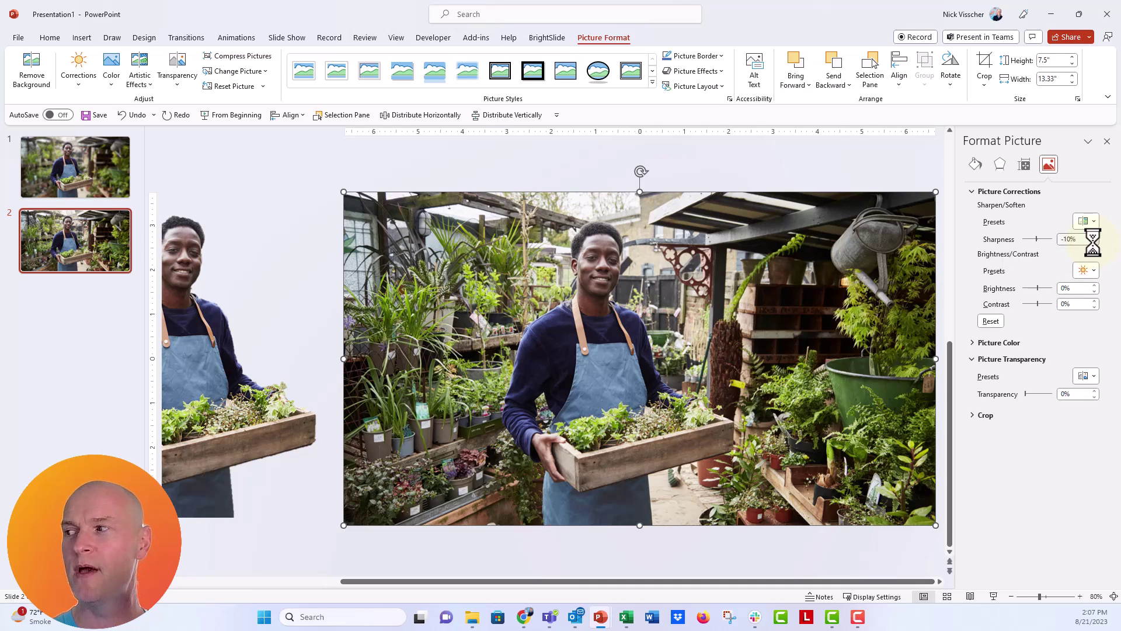
pyautogui.click(1094, 242)
pyautogui.click(1093, 242)
pyautogui.click(1094, 242)
pyautogui.click(1093, 242)
pyautogui.click(1093, 242)
pyautogui.click(1094, 242)
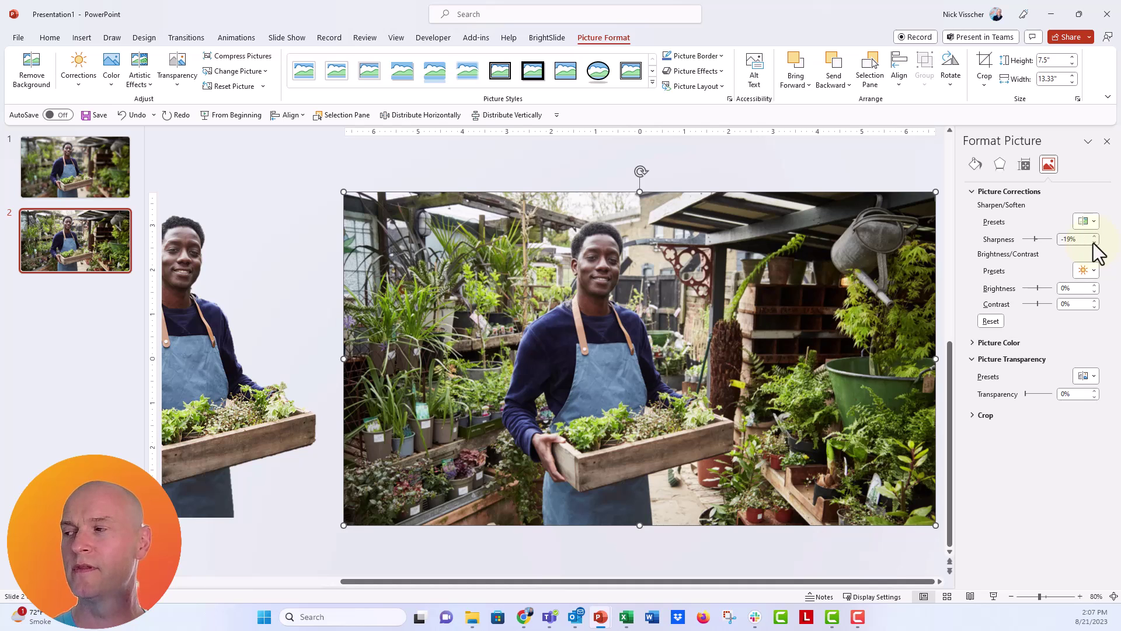
pyautogui.click(1034, 239)
pyautogui.moveTo(1034, 239); pyautogui.dragTo(1031, 239)
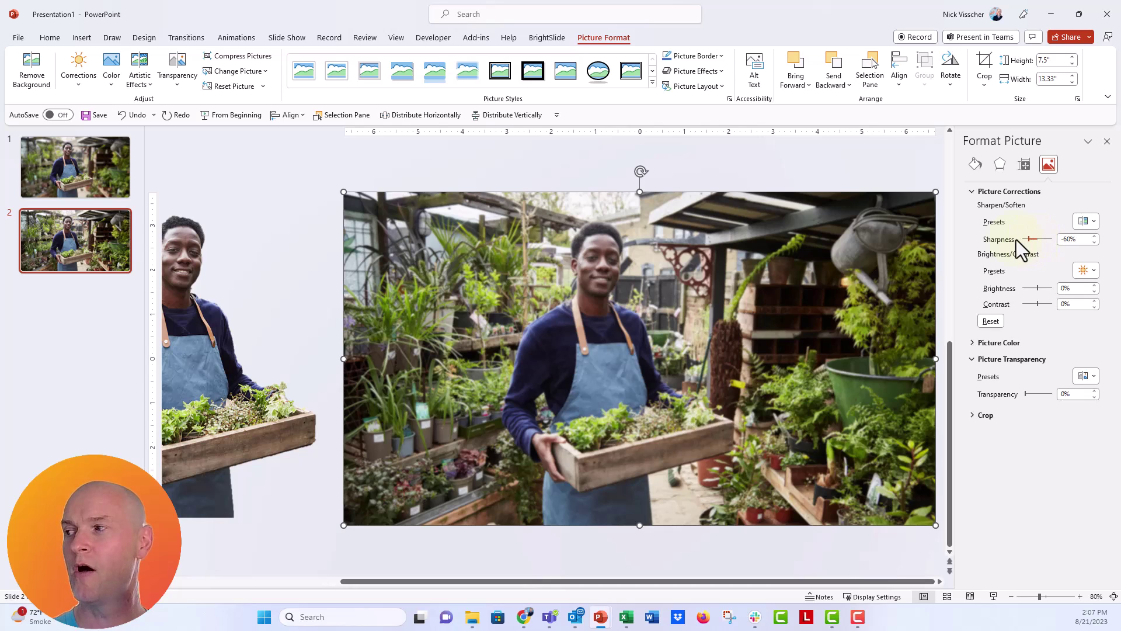
pyautogui.moveTo(1031, 239); pyautogui.dragTo(1014, 239)
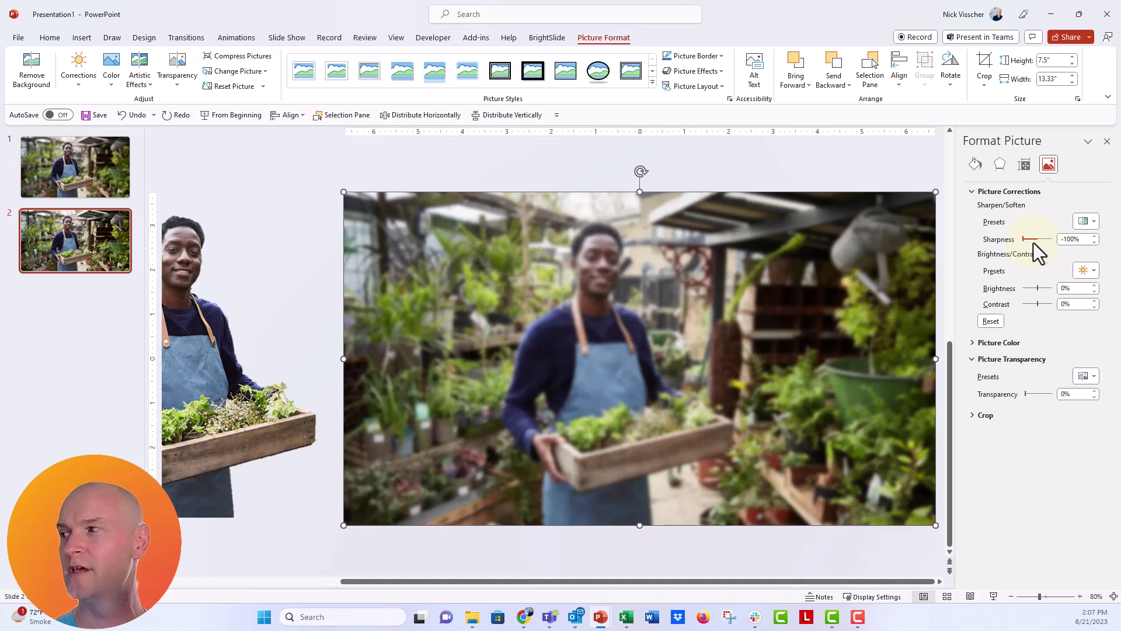
pyautogui.doubleClick(1094, 235)
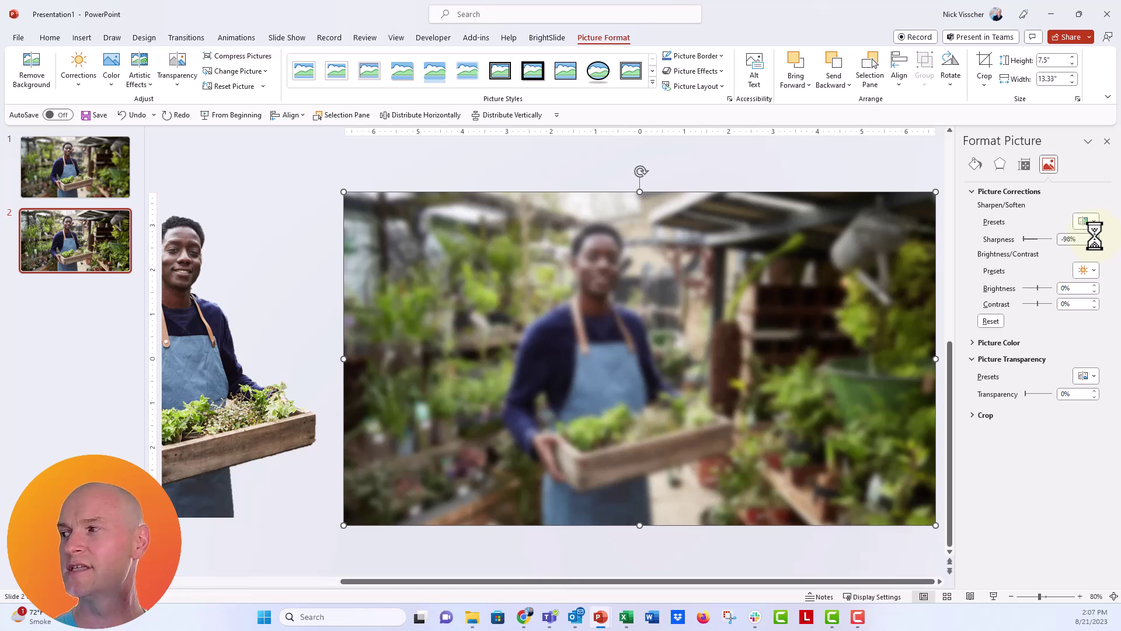
pyautogui.doubleClick(1094, 236)
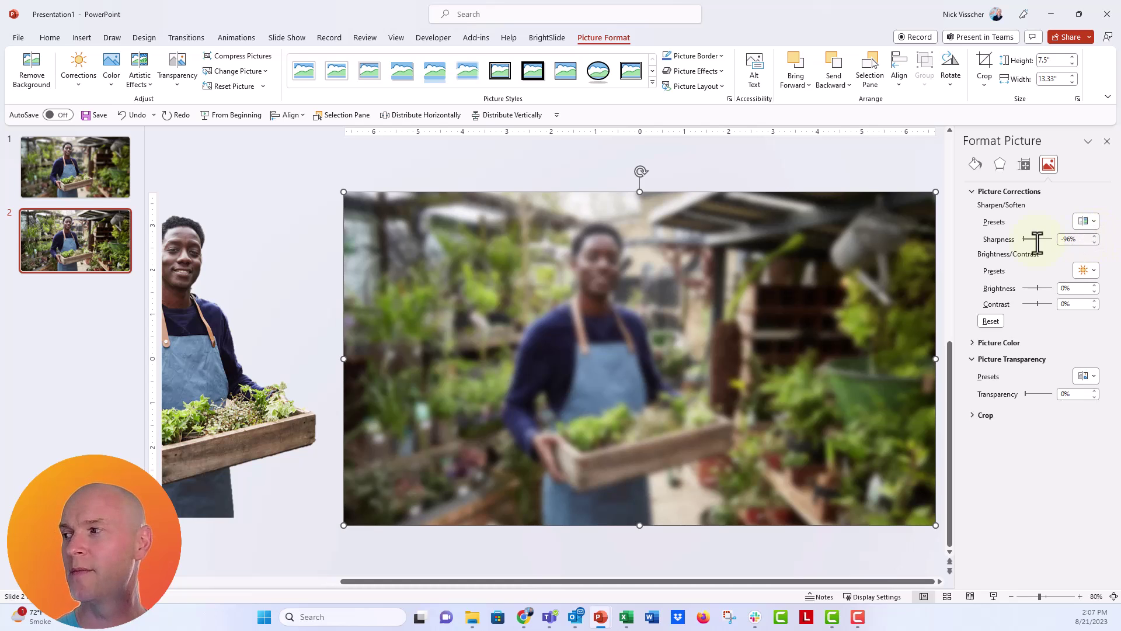
pyautogui.doubleClick(1069, 239)
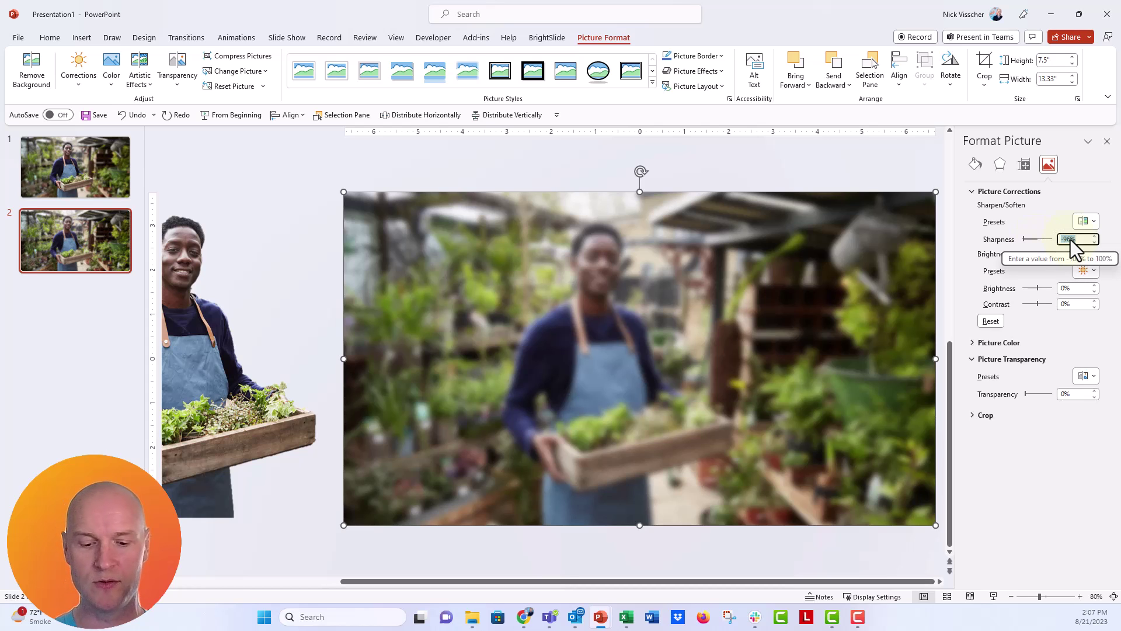
pyautogui.write('-75')
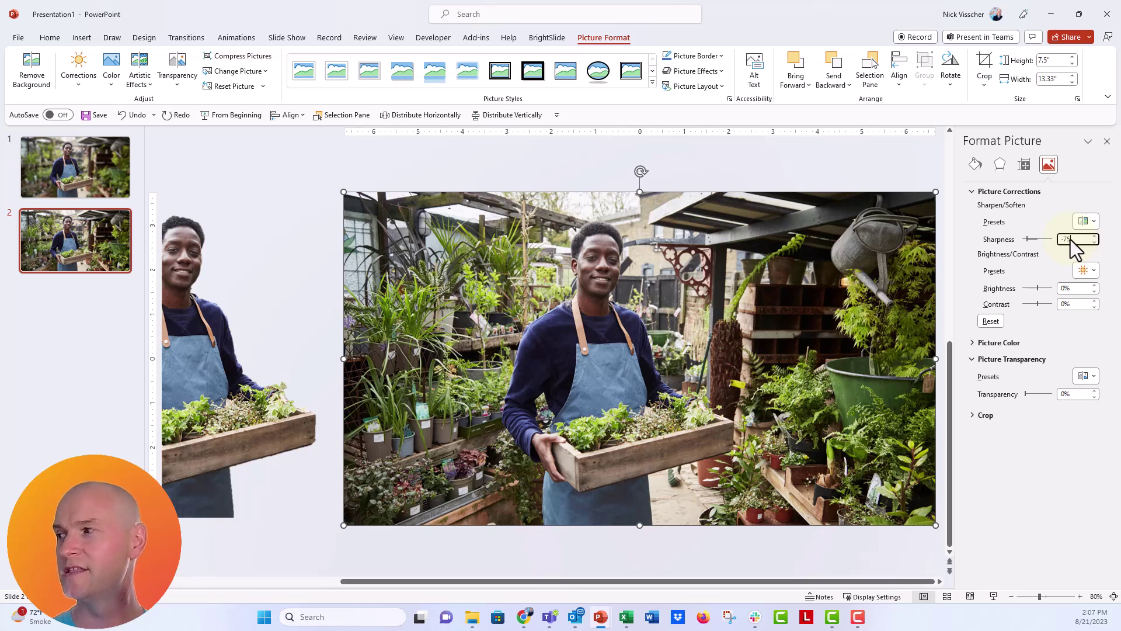
pyautogui.press('Return')
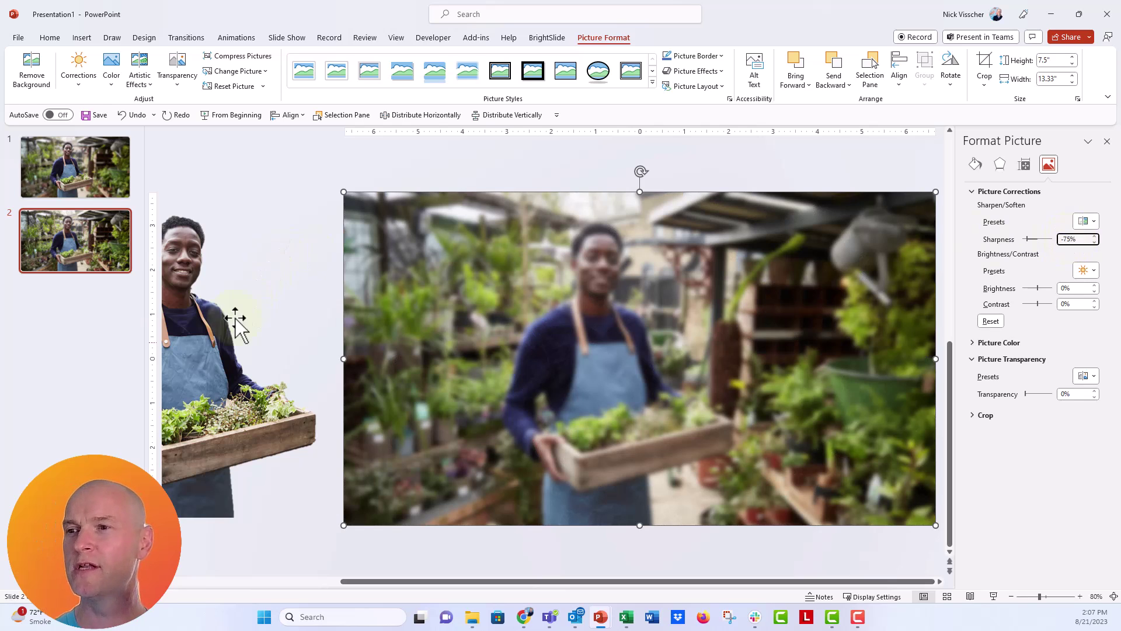
# Step: Drag the cutout back onto the slide and align it center and middle over the blurred photo
pyautogui.moveTo(204, 336); pyautogui.dragTo(331, 359)
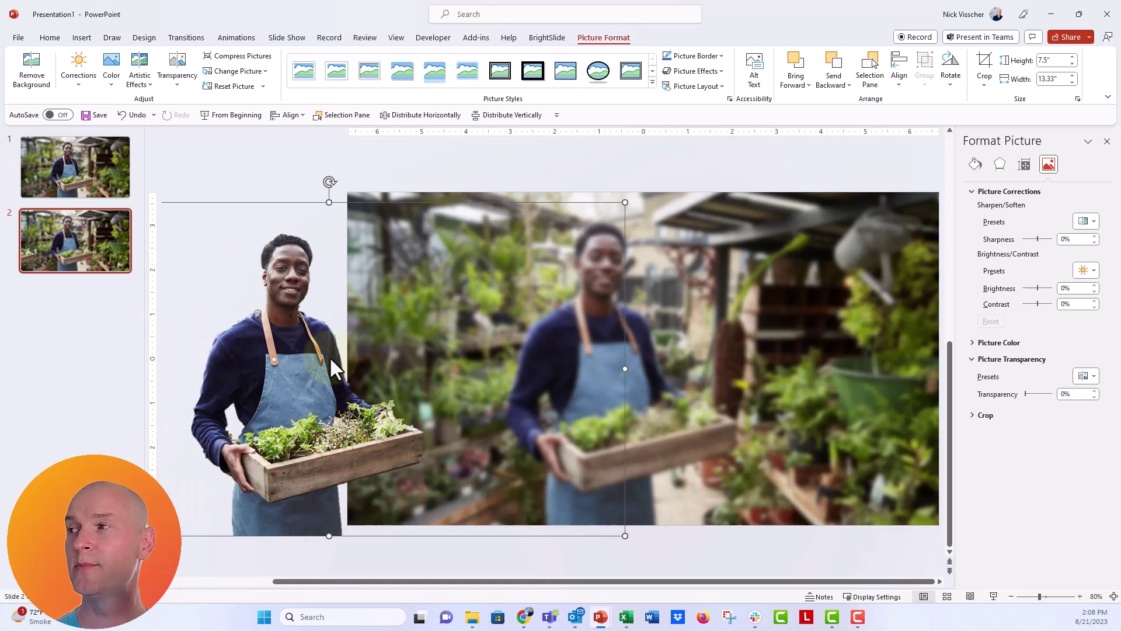
pyautogui.click(899, 88)
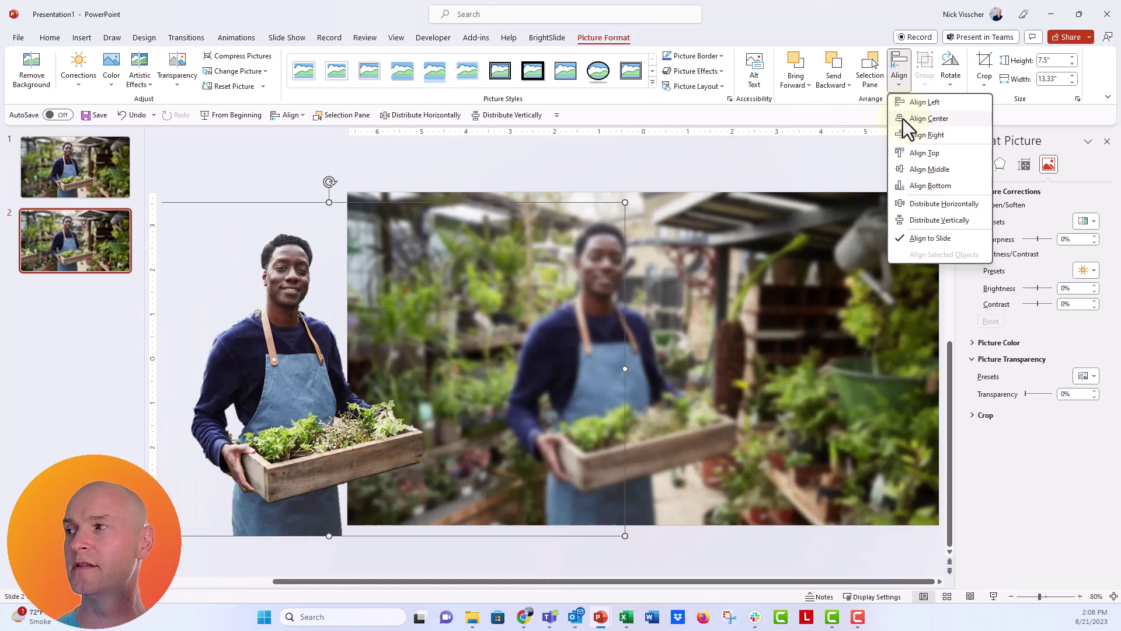
pyautogui.click(902, 118)
pyautogui.click(898, 90)
pyautogui.click(929, 169)
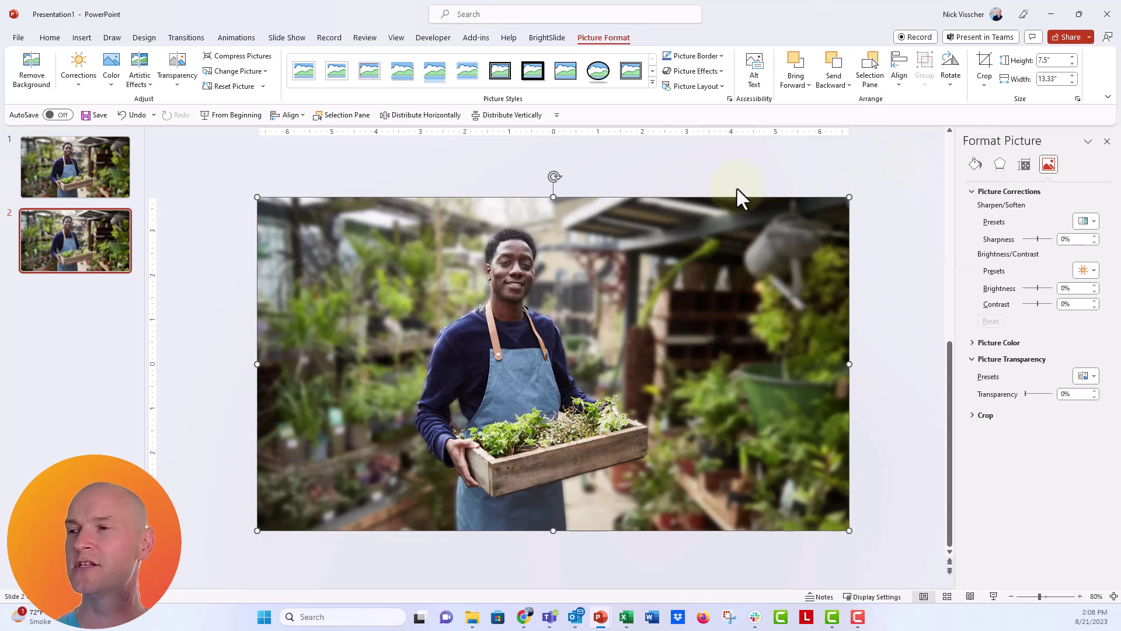
pyautogui.click(211, 257)
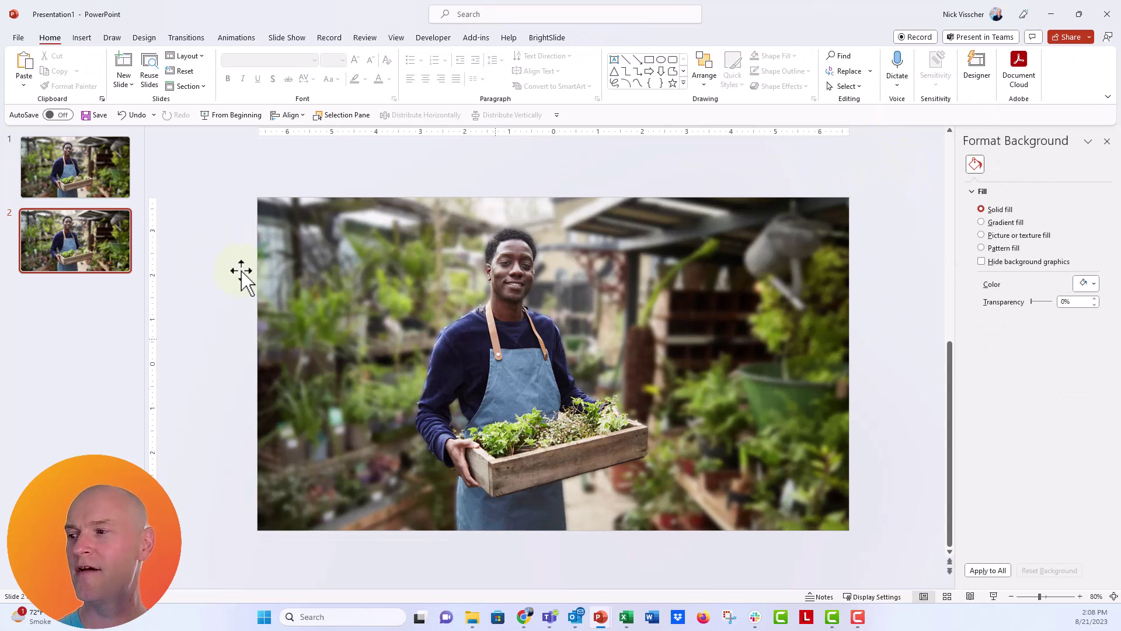